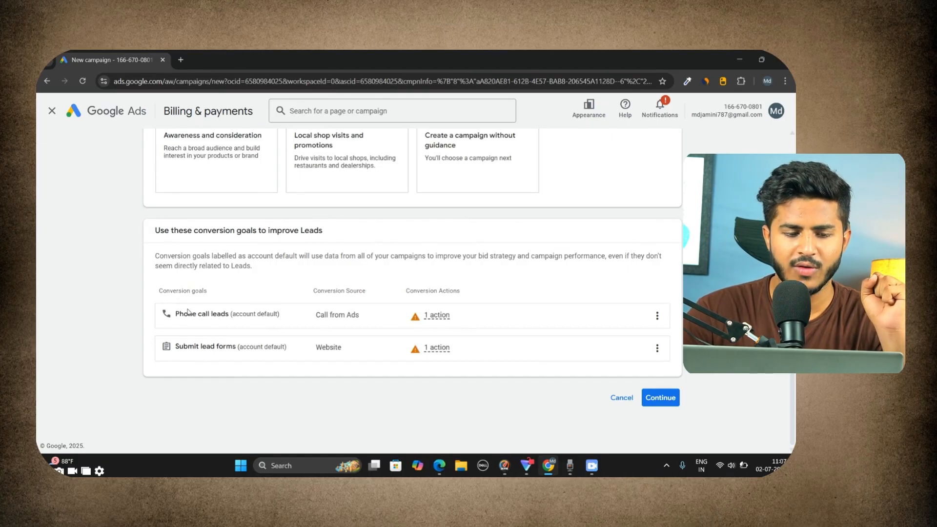
Remove the Phone call leads conversion goal from the campaign, keeping only Submit lead forms.
{"action": "left_click_drag", "start_coordinate": [176, 314], "coordinate": [261, 314]}
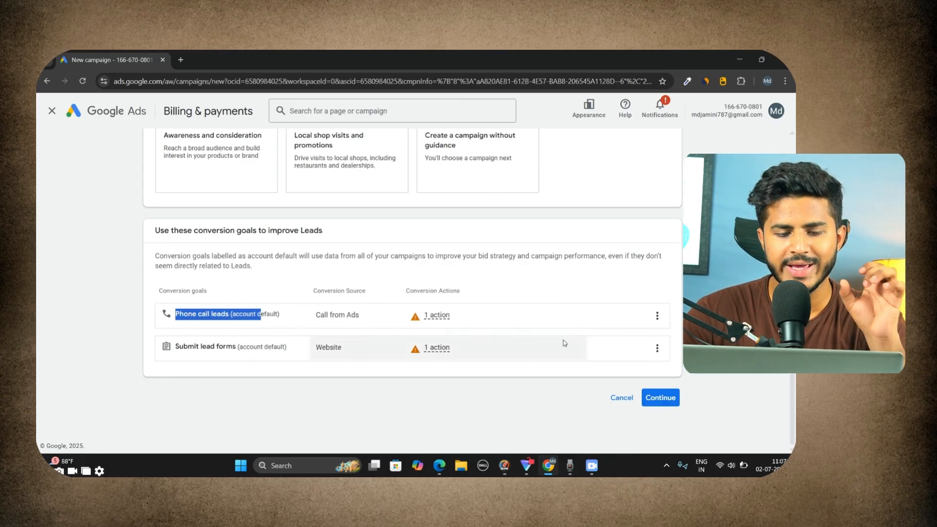
{"action": "mouse_move", "coordinate": [437, 347]}
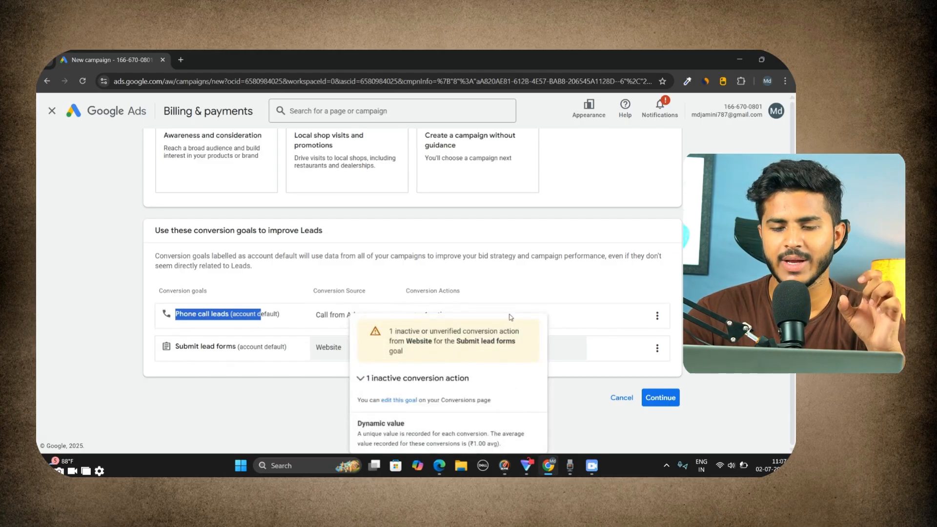
{"action": "left_click", "coordinate": [563, 272]}
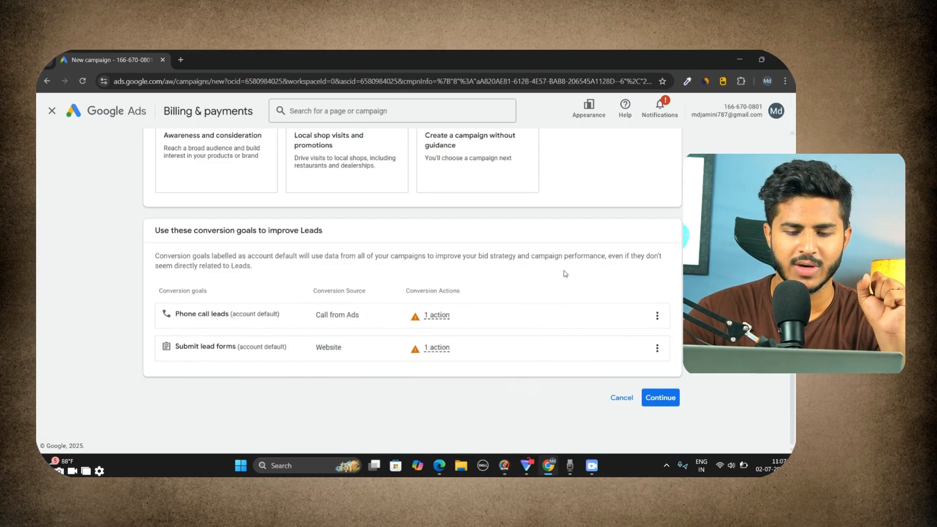
{"action": "left_click", "coordinate": [654, 347]}
{"action": "left_click", "coordinate": [657, 316]}
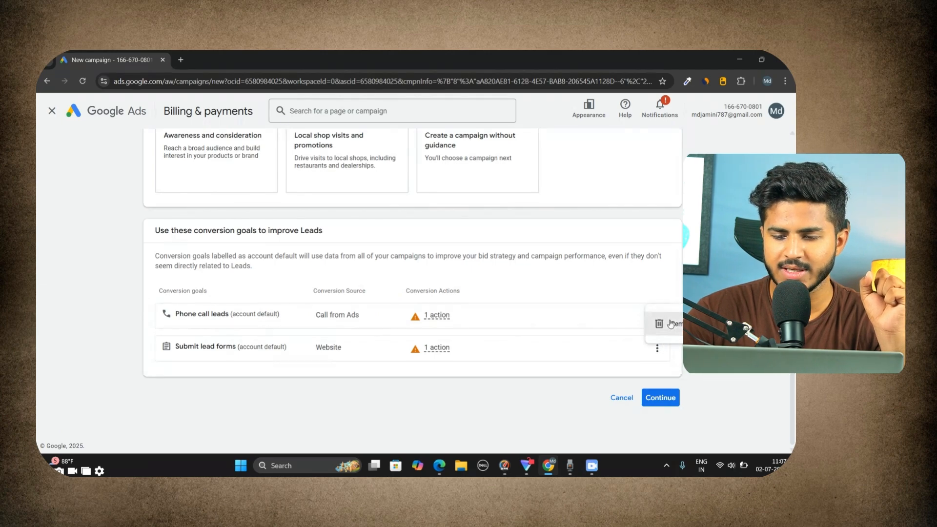
{"action": "left_click", "coordinate": [670, 324]}
{"action": "left_click", "coordinate": [521, 303]}
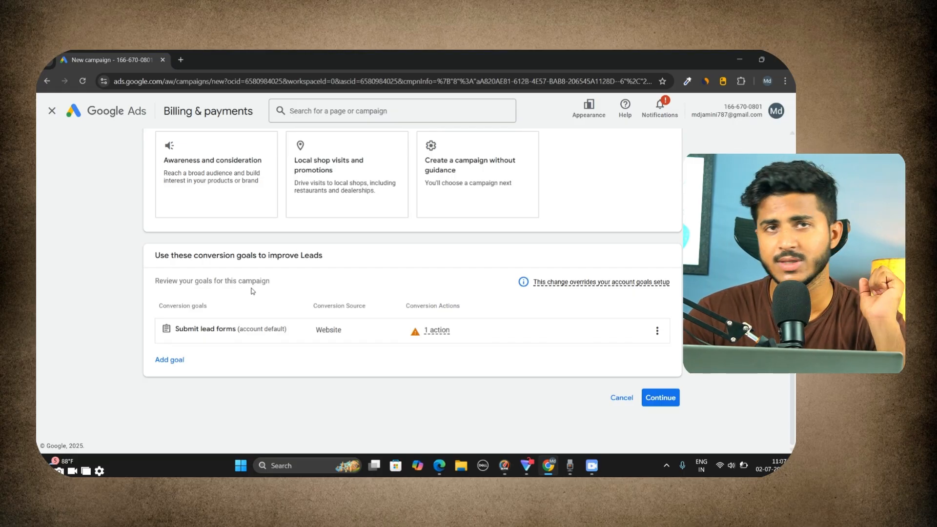
Continue from the conversion goals and choose Search as the campaign type.
{"action": "left_click_drag", "start_coordinate": [194, 255], "coordinate": [352, 256]}
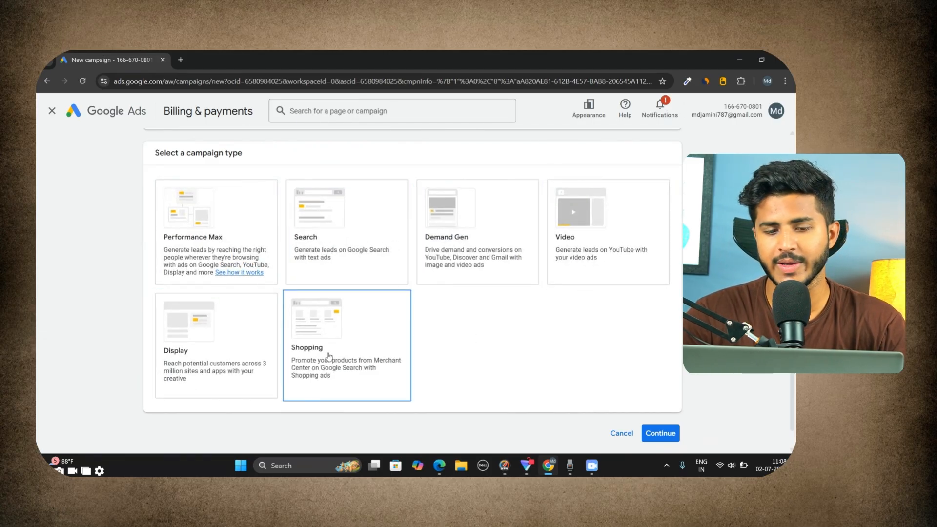
{"action": "left_click", "coordinate": [391, 226]}
{"action": "scroll", "coordinate": [516, 309], "scroll_direction": "down", "scroll_amount": 3}
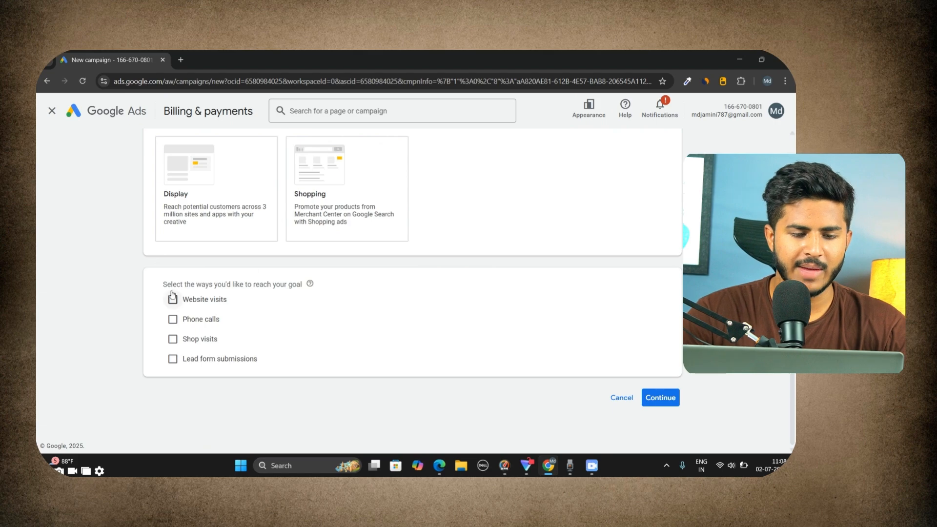
Select website visits as the way to reach the goal, enter digitalmkt9.com as the business website, and continue.
{"action": "mouse_move", "coordinate": [310, 284]}
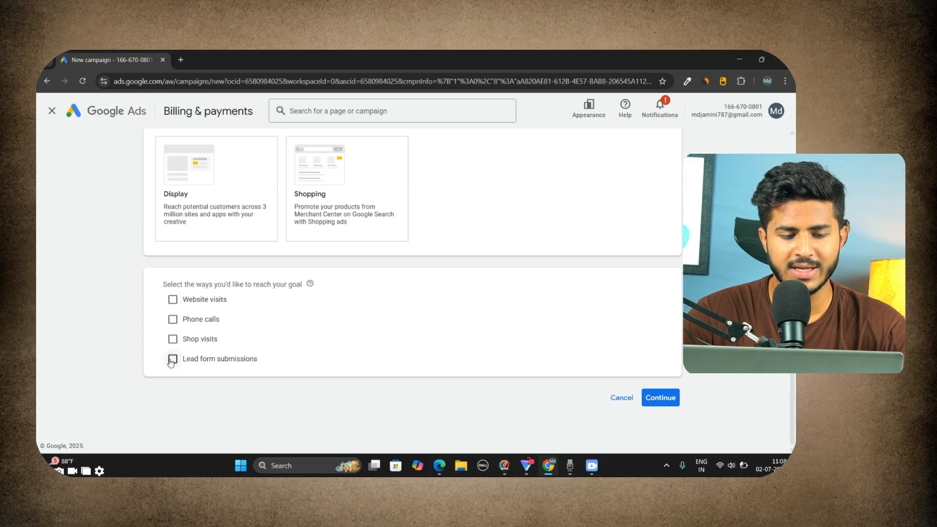
{"action": "left_click", "coordinate": [170, 301]}
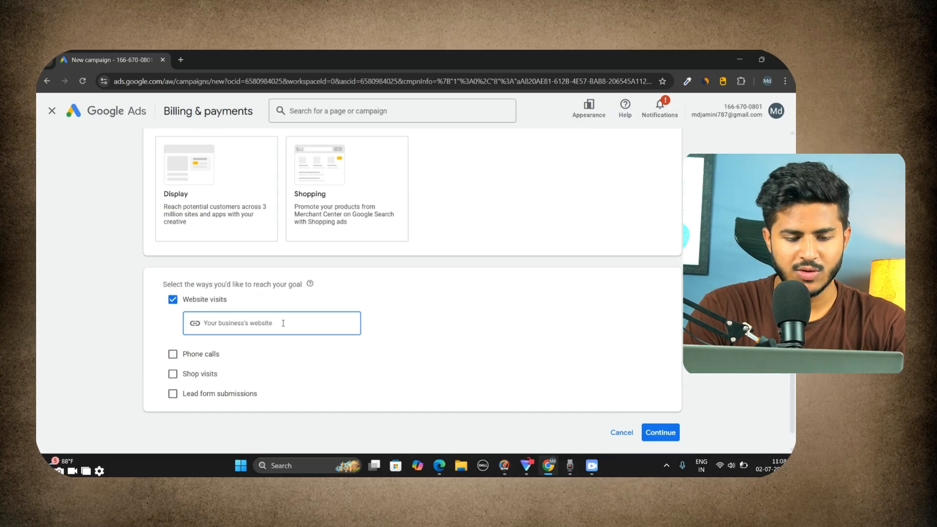
{"action": "type", "text": "digitalmkt9."}
{"action": "type", "text": "com"}
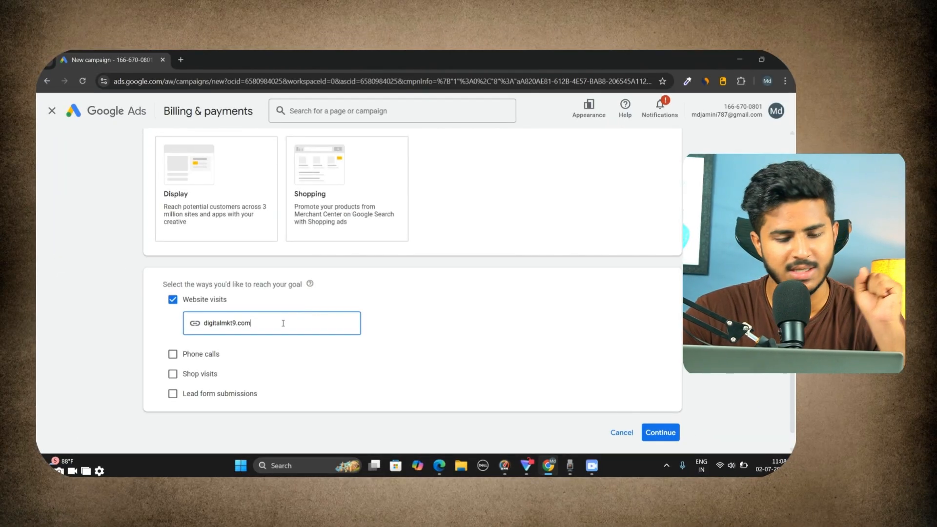
{"action": "left_click", "coordinate": [136, 338]}
{"action": "scroll", "coordinate": [645, 355], "scroll_direction": "down", "scroll_amount": 1}
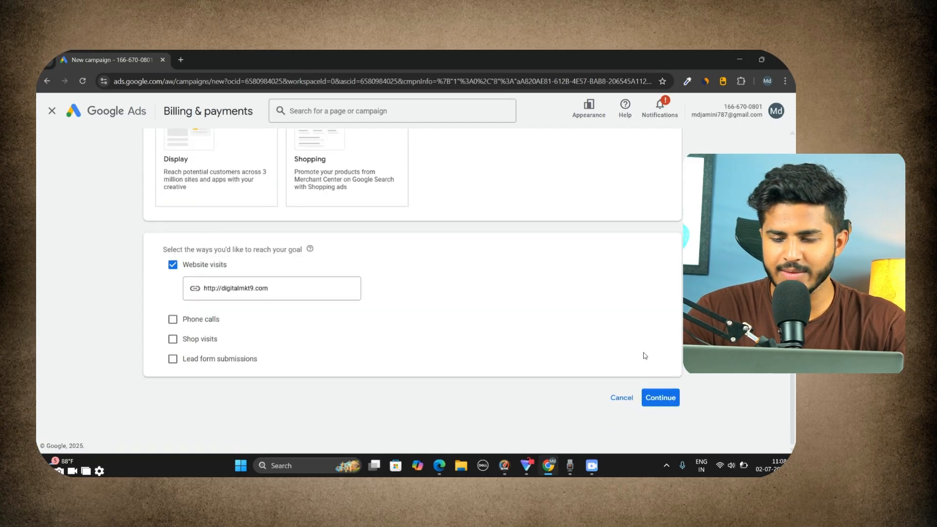
{"action": "left_click", "coordinate": [669, 401]}
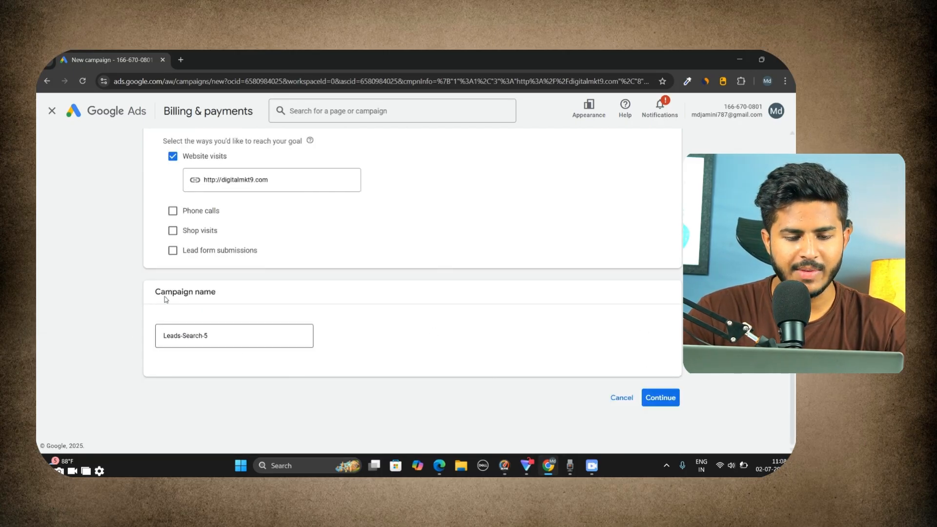
Accept the suggested campaign name Leads-Search-5 and continue to the bidding settings.
{"action": "left_click_drag", "start_coordinate": [242, 336], "coordinate": [100, 343]}
{"action": "left_click", "coordinate": [544, 414]}
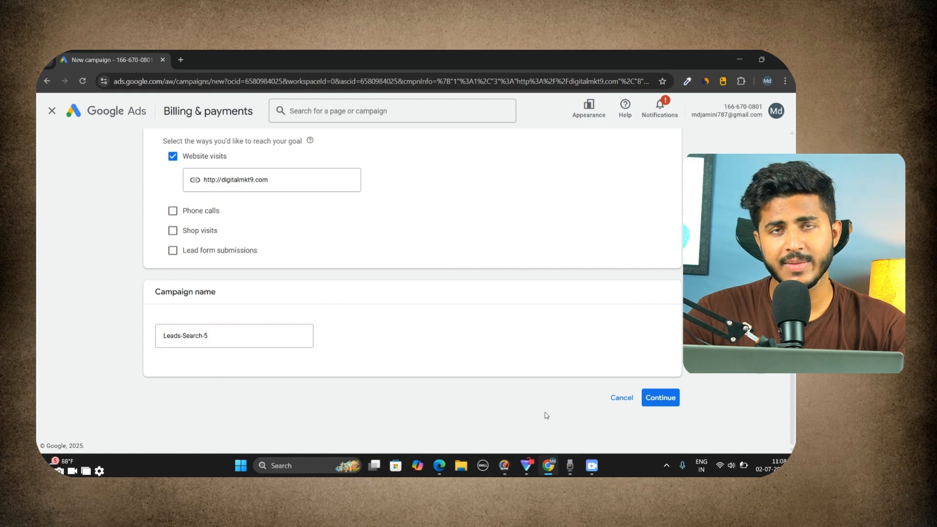
{"action": "left_click", "coordinate": [662, 406]}
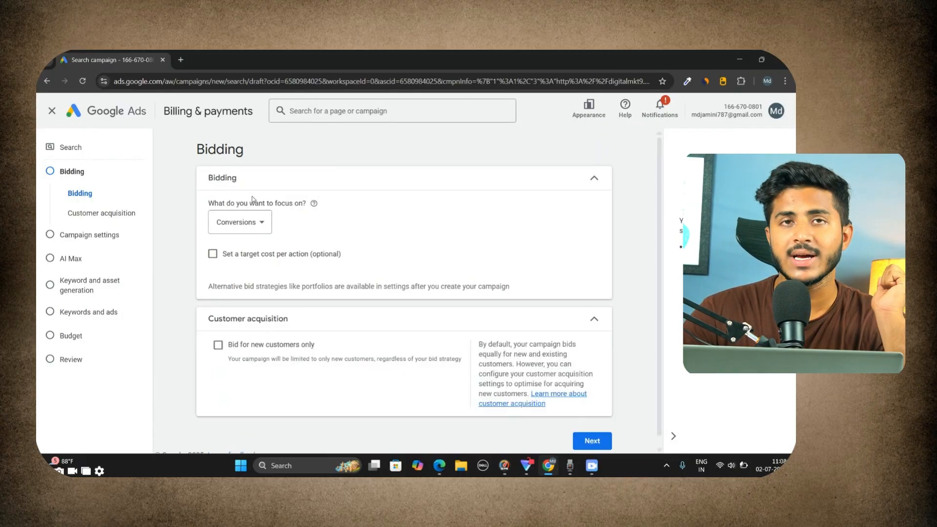
Examine the bidding focus options and their descriptions, keeping Conversions selected.
{"action": "left_click", "coordinate": [240, 224]}
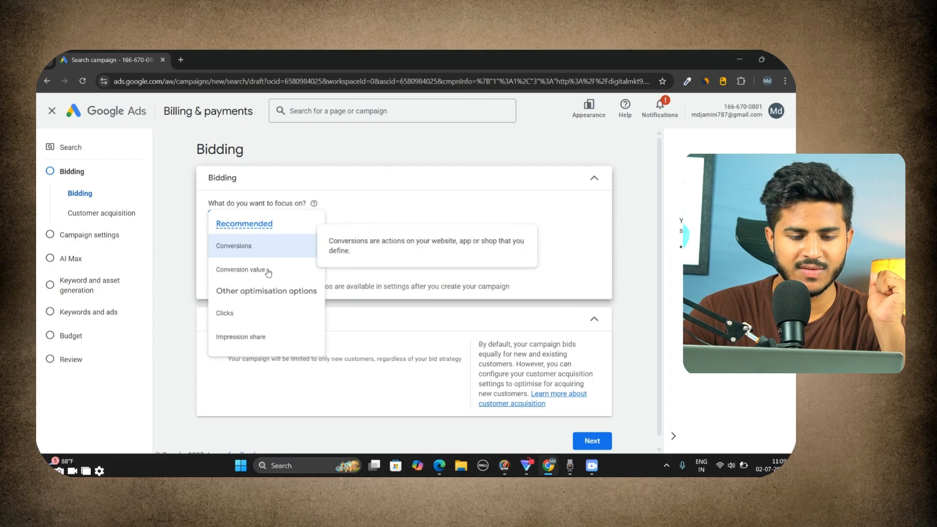
{"action": "mouse_move", "coordinate": [279, 341]}
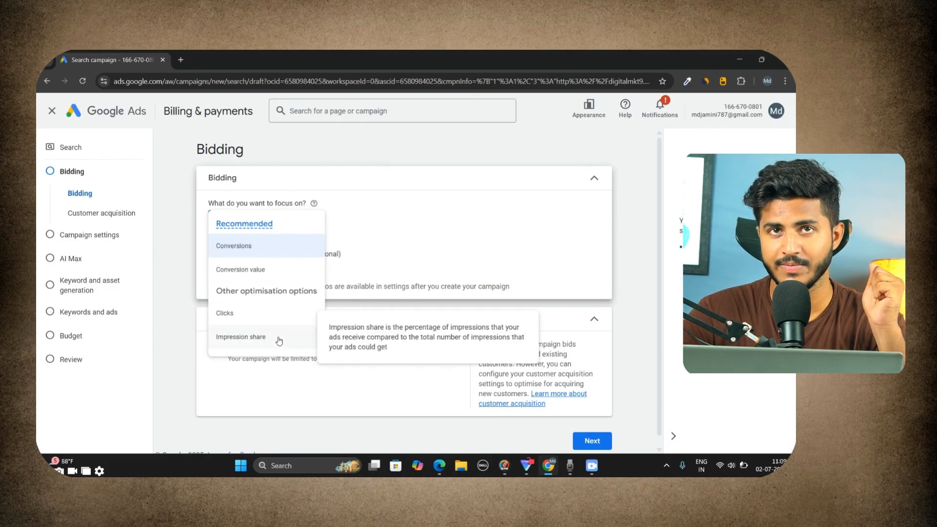
{"action": "mouse_move", "coordinate": [270, 274]}
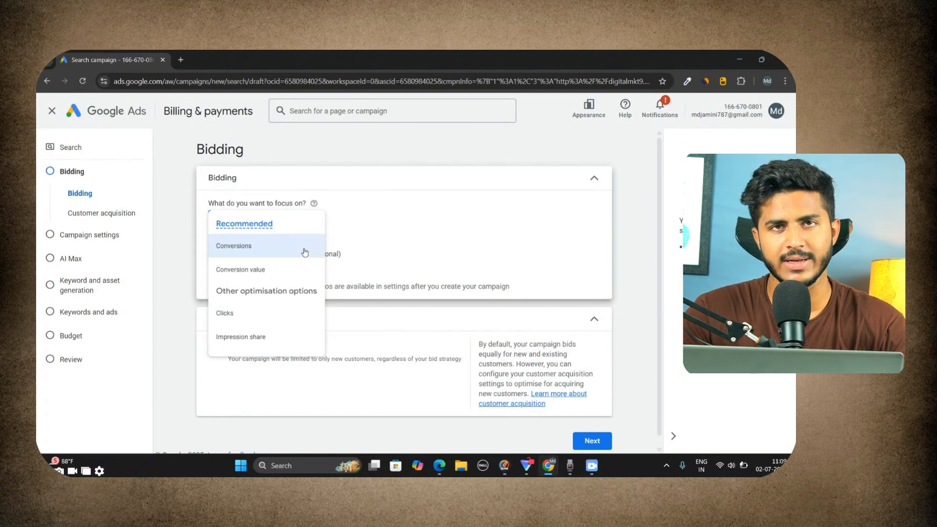
{"action": "mouse_move", "coordinate": [305, 252]}
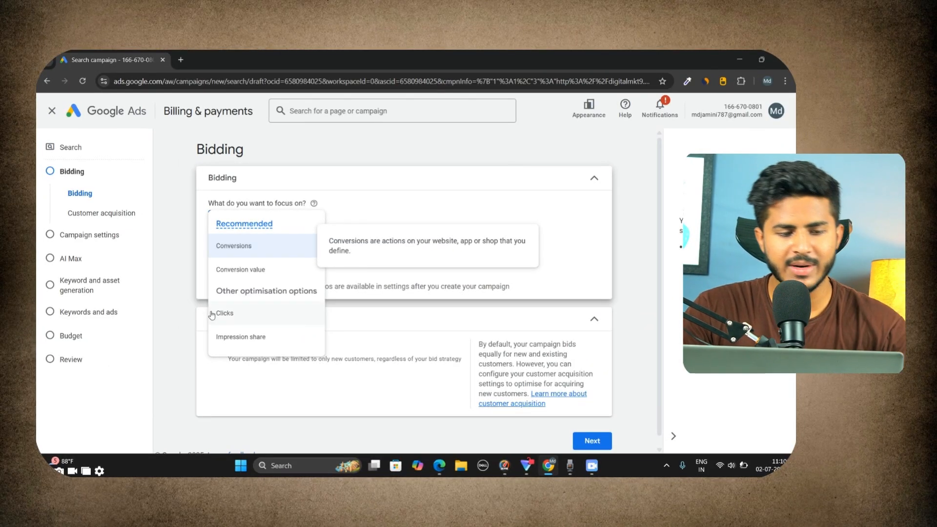
{"action": "left_click", "coordinate": [629, 379]}
Leave bidding for new customers only unselected, proceed to the campaign settings, and dismiss the account notice.
{"action": "scroll", "coordinate": [581, 444], "scroll_direction": "down", "scroll_amount": 1}
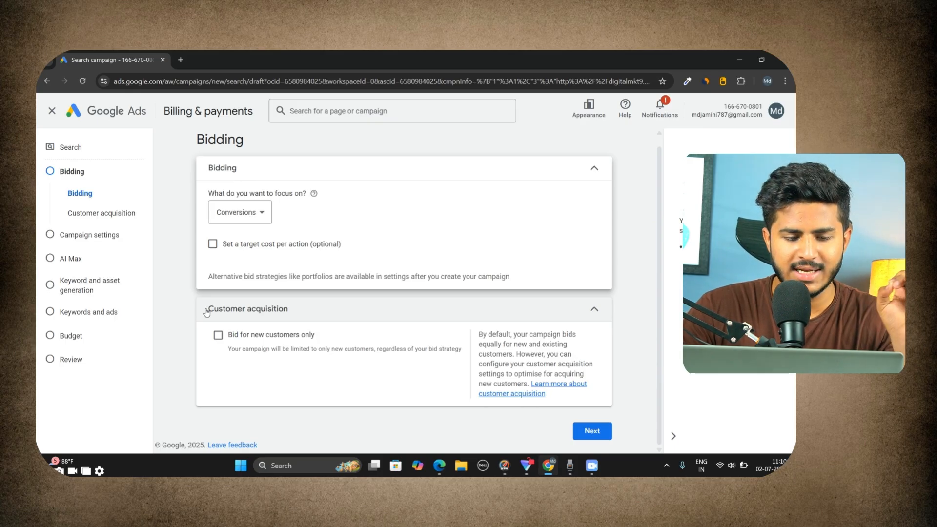
{"action": "left_click", "coordinate": [429, 312]}
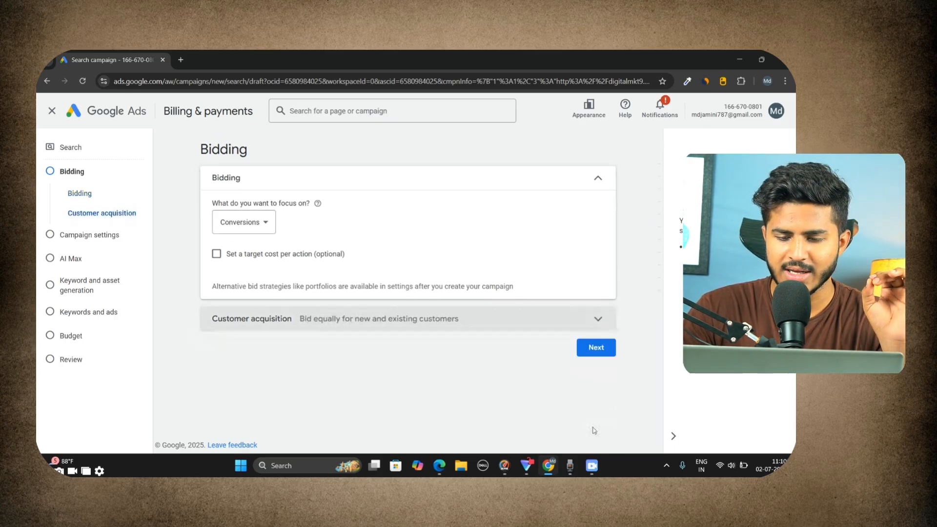
{"action": "left_click", "coordinate": [603, 347]}
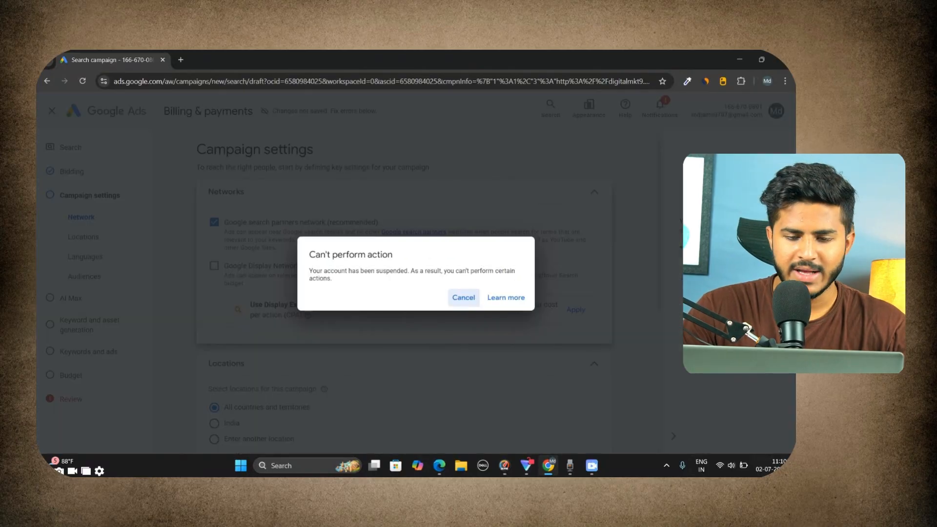
{"action": "left_click", "coordinate": [464, 298]}
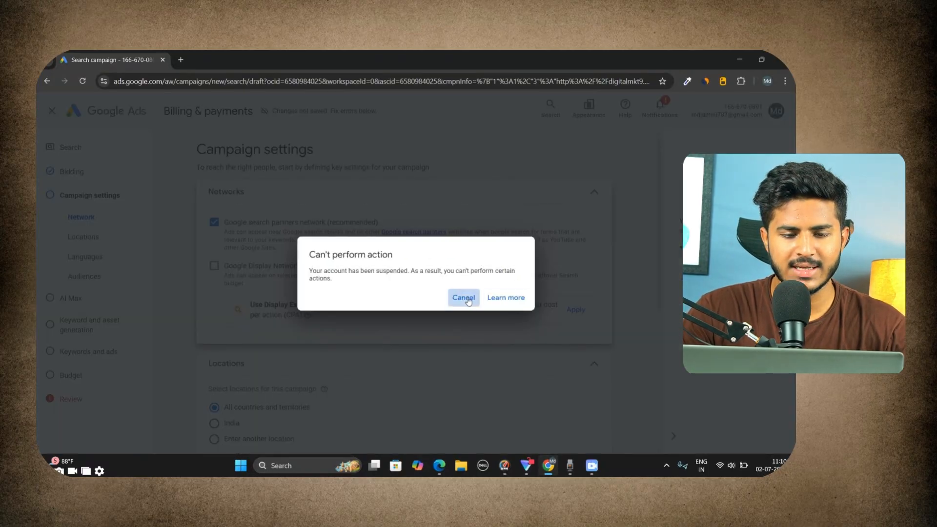
{"action": "left_click", "coordinate": [513, 295]}
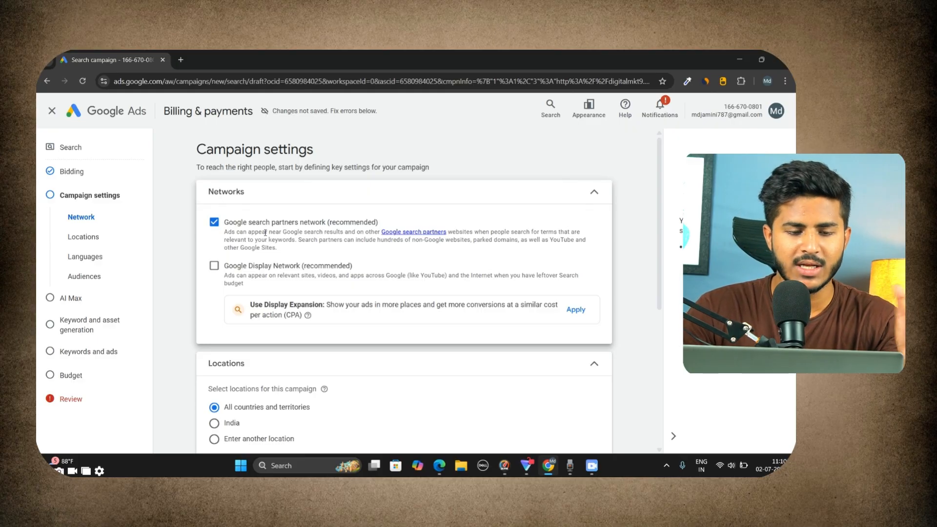
Exclude the Google search partners network and set the campaign's target location to India.
{"action": "left_click", "coordinate": [214, 222]}
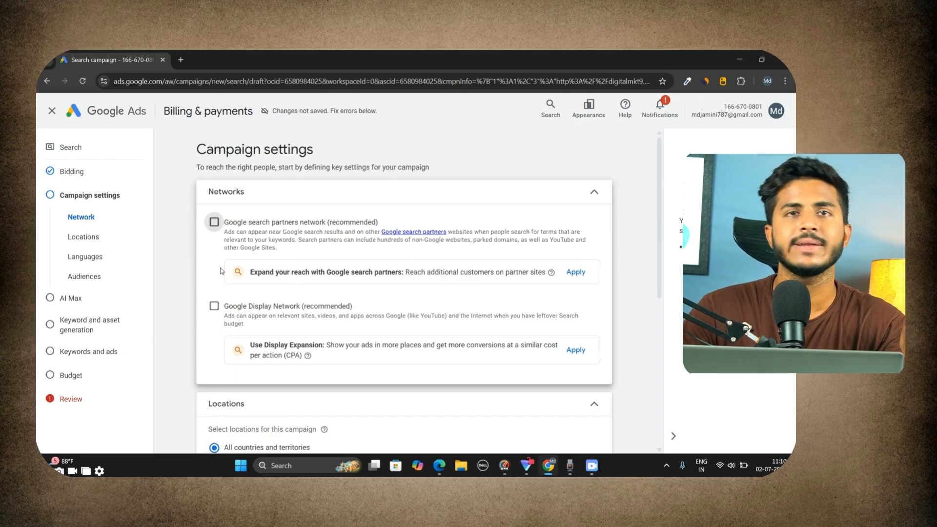
{"action": "scroll", "coordinate": [310, 266], "scroll_direction": "down", "scroll_amount": 3}
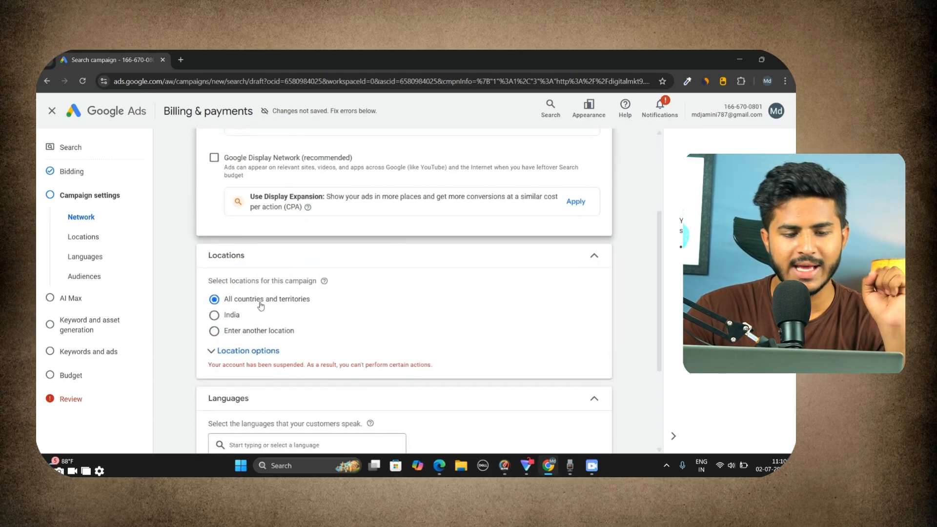
{"action": "left_click", "coordinate": [215, 316]}
Add Hindi to the campaign's customer languages alongside English.
{"action": "scroll", "coordinate": [355, 265], "scroll_direction": "down", "scroll_amount": 2}
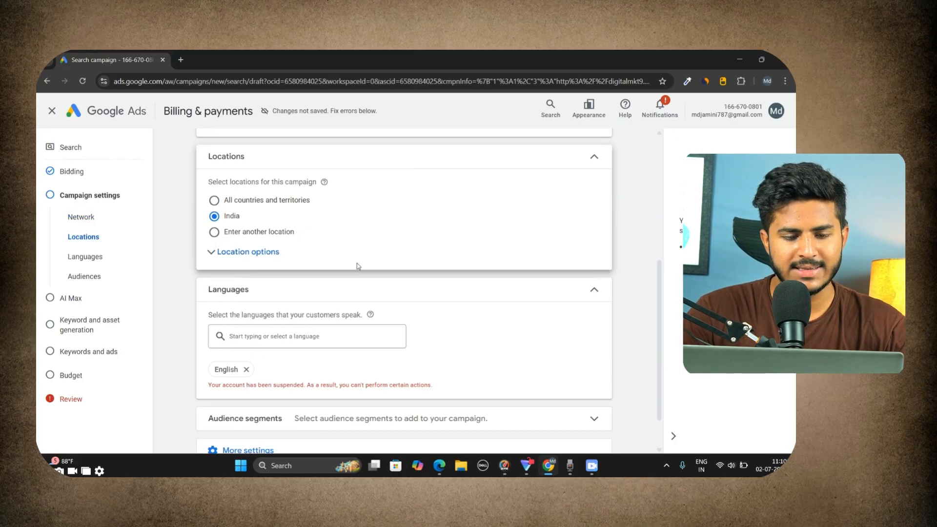
{"action": "scroll", "coordinate": [351, 266], "scroll_direction": "down", "scroll_amount": 1}
{"action": "left_click", "coordinate": [283, 288]}
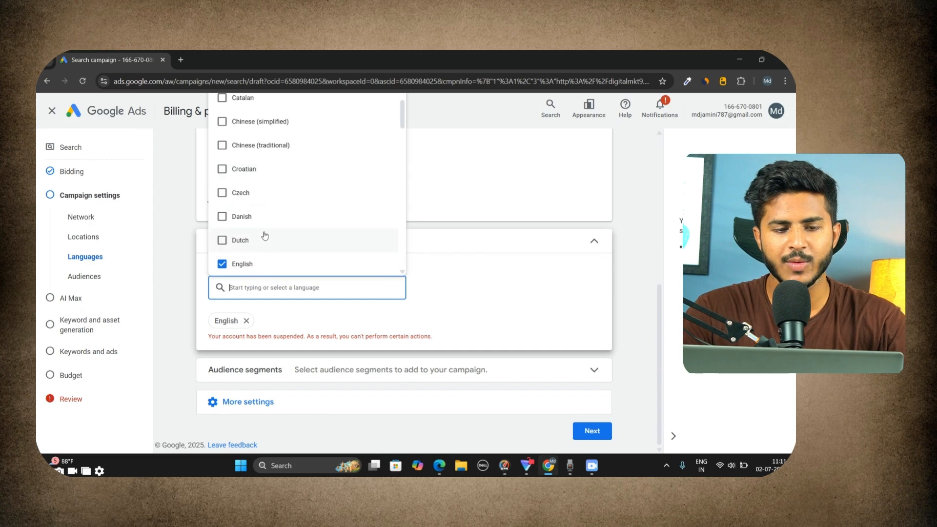
{"action": "scroll", "coordinate": [266, 236], "scroll_direction": "up", "scroll_amount": 2}
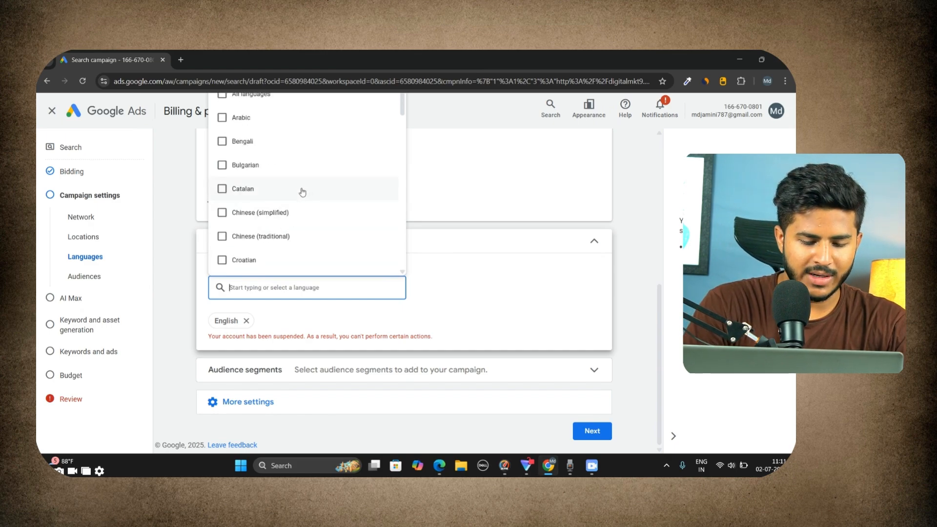
{"action": "type", "text": "hini"}
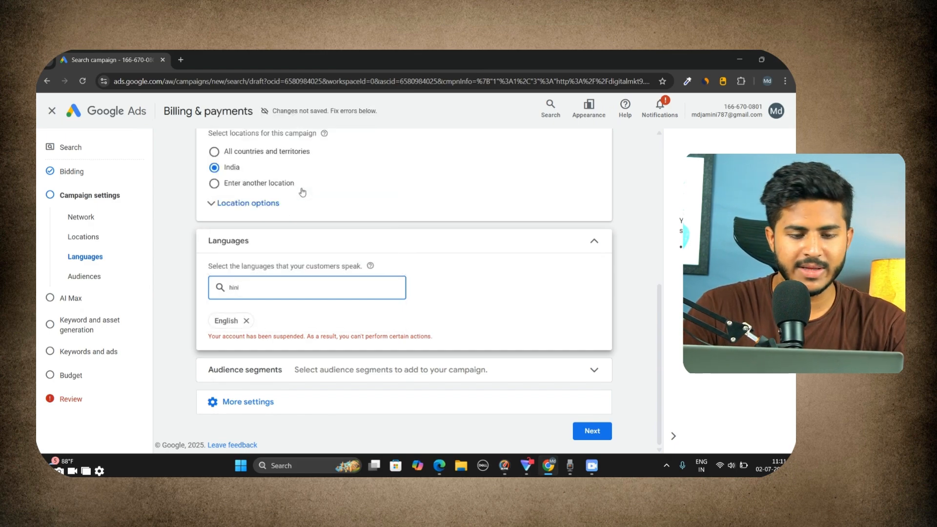
{"action": "left_click", "coordinate": [271, 288]}
{"action": "left_click", "coordinate": [261, 315]}
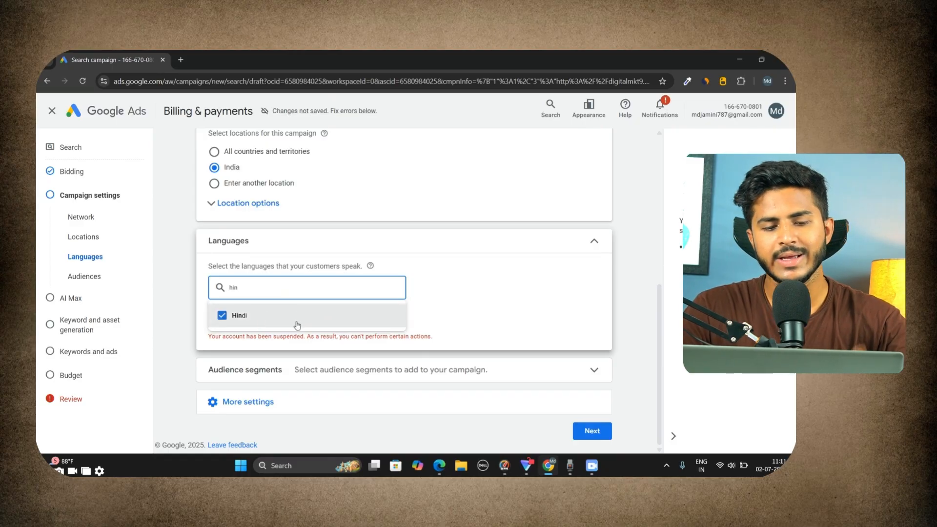
{"action": "left_click", "coordinate": [178, 330]}
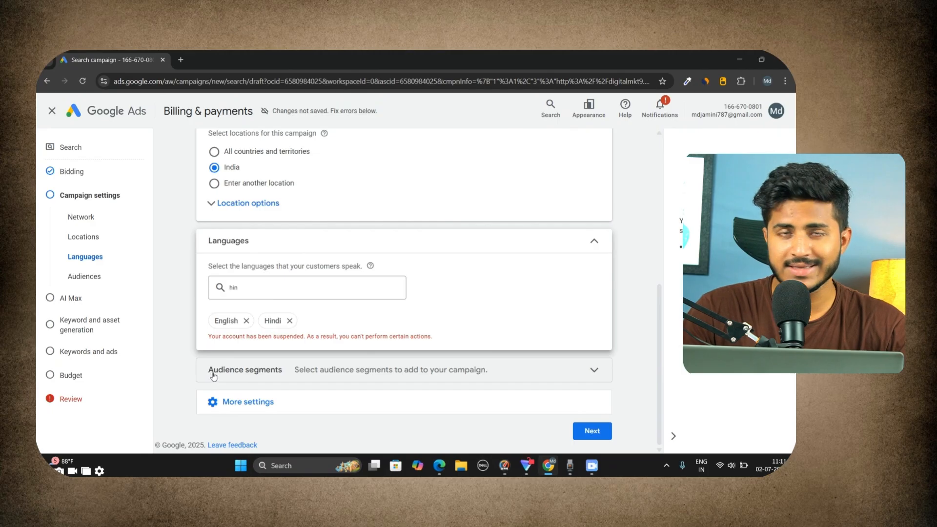
Examine the audience segments section and collapse it without adding any segments.
{"action": "left_click", "coordinate": [321, 377]}
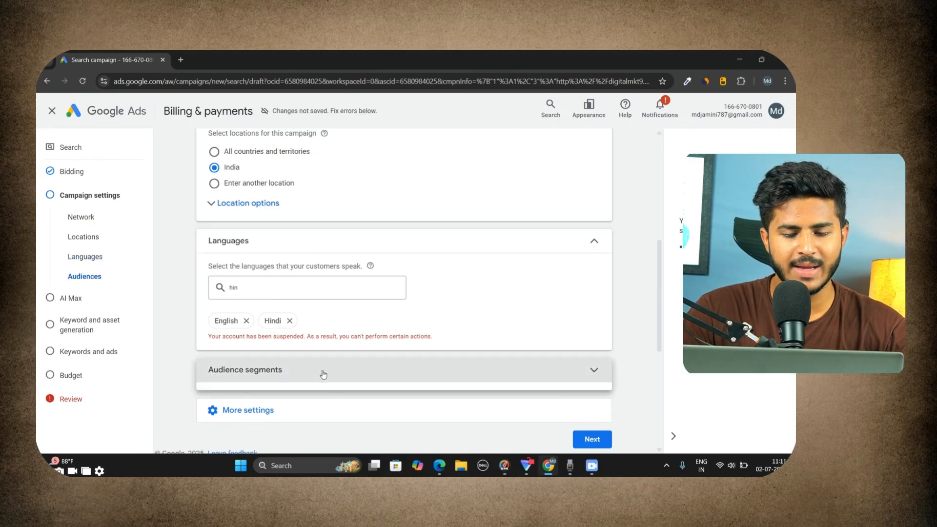
{"action": "scroll", "coordinate": [418, 365], "scroll_direction": "down", "scroll_amount": 3}
{"action": "left_click", "coordinate": [595, 227]}
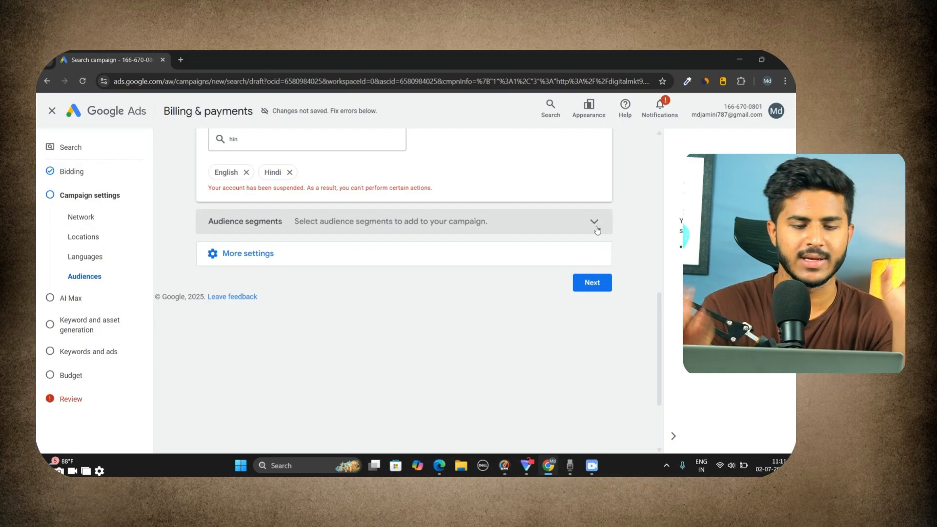
Set the campaign's ad schedule to Mondays - Fridays under the additional campaign settings.
{"action": "left_click", "coordinate": [266, 255]}
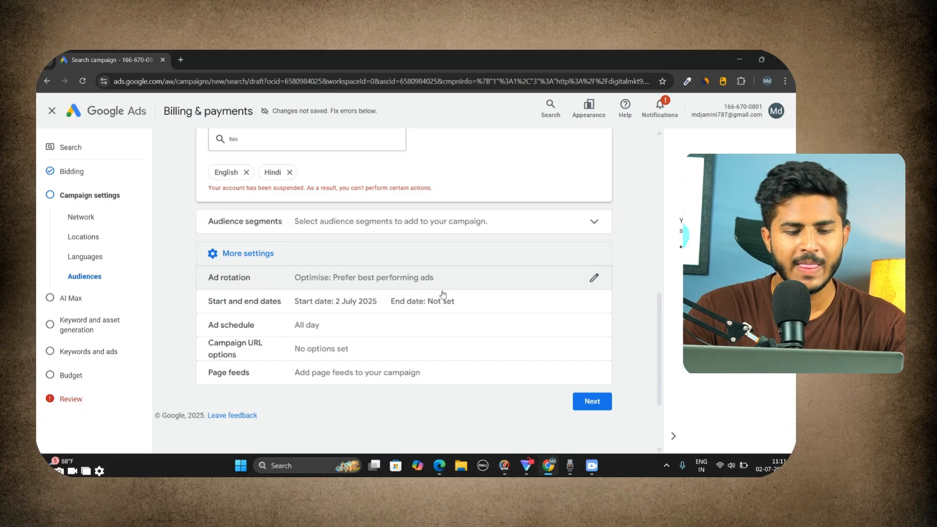
{"action": "left_click", "coordinate": [307, 330]}
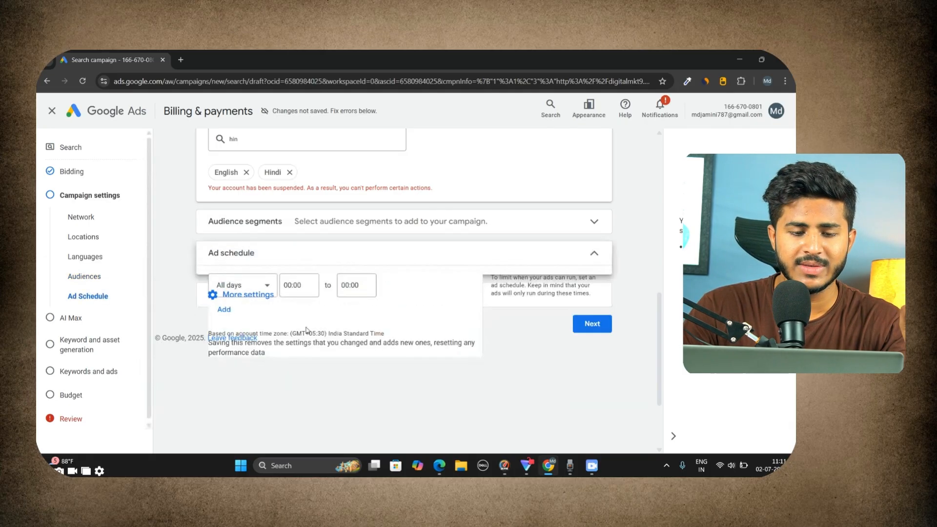
{"action": "left_click", "coordinate": [258, 290]}
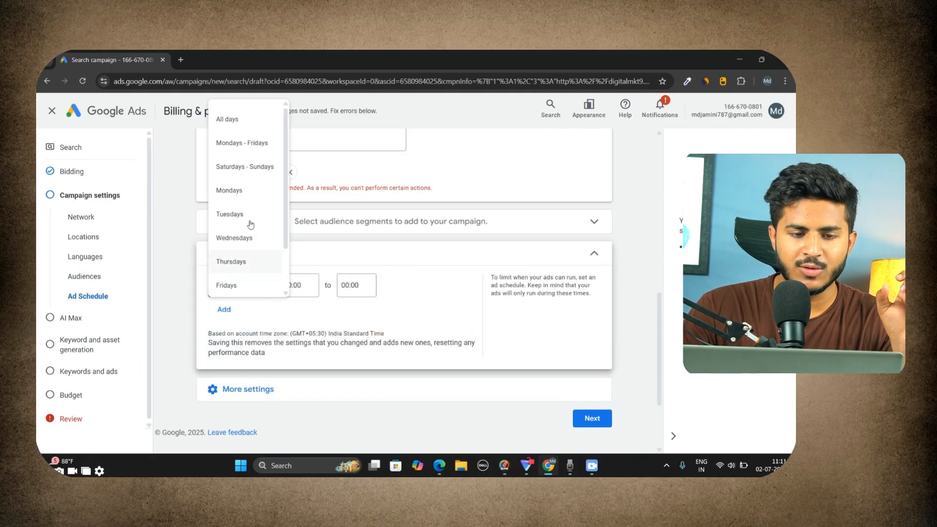
{"action": "left_click", "coordinate": [253, 144]}
{"action": "left_click", "coordinate": [305, 283]}
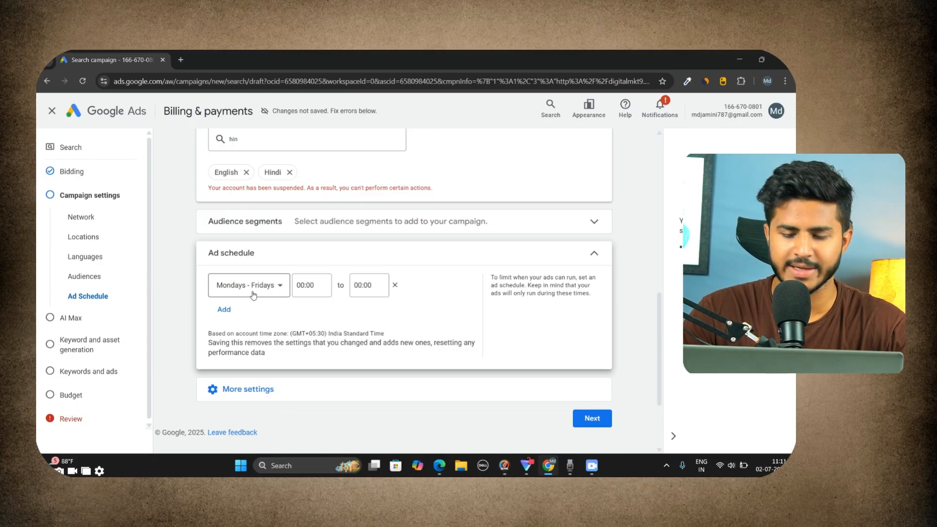
Proceed to the AI Max settings and dismiss the two account notices.
{"action": "left_click", "coordinate": [592, 418]}
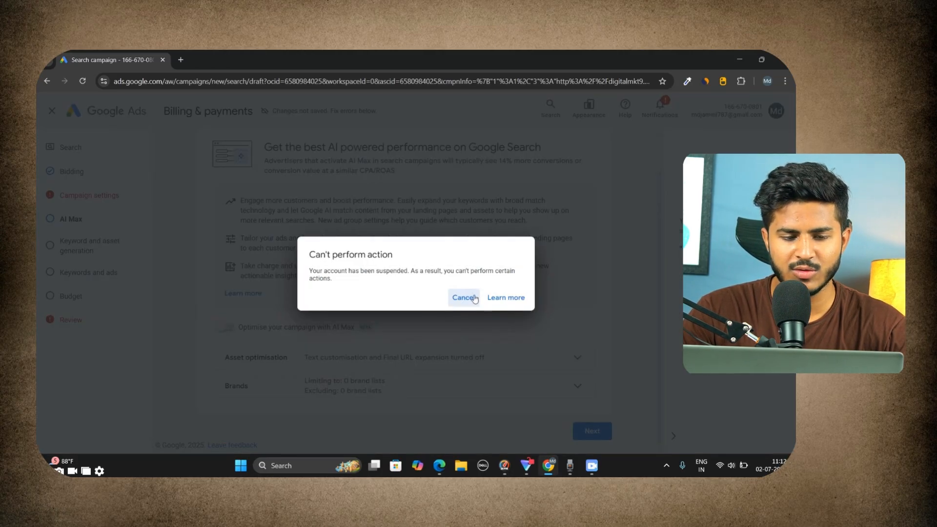
{"action": "left_click", "coordinate": [466, 298]}
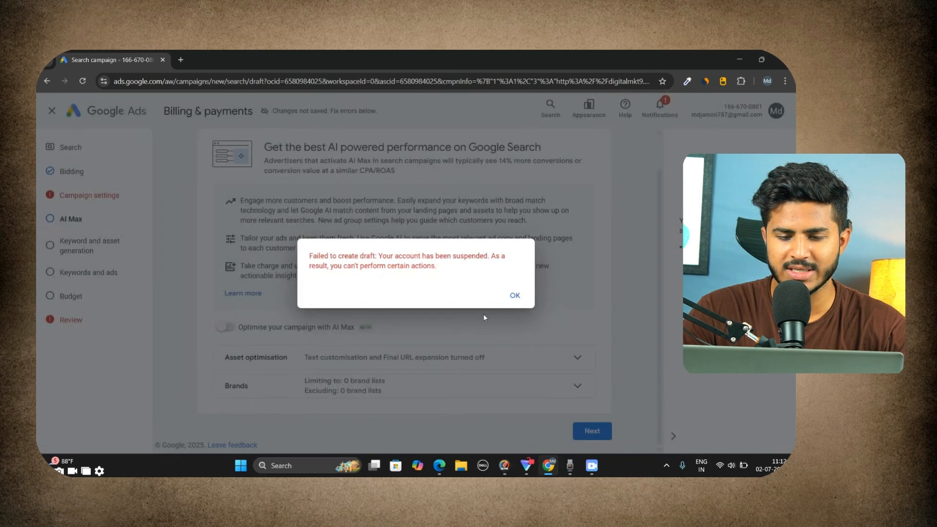
{"action": "left_click", "coordinate": [514, 295]}
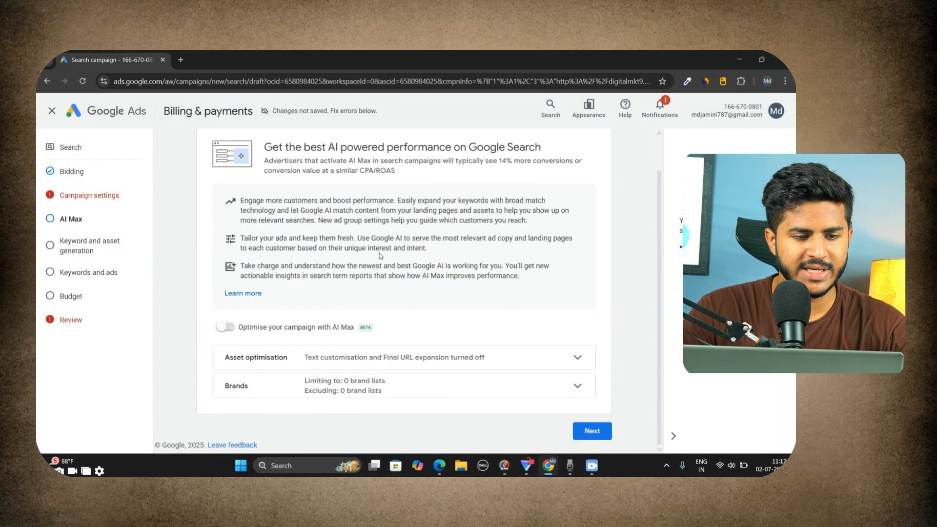
Return to the campaign settings, remove the Mondays - Fridays ad schedule entry and collapse the ad schedule section.
{"action": "left_click", "coordinate": [92, 167]}
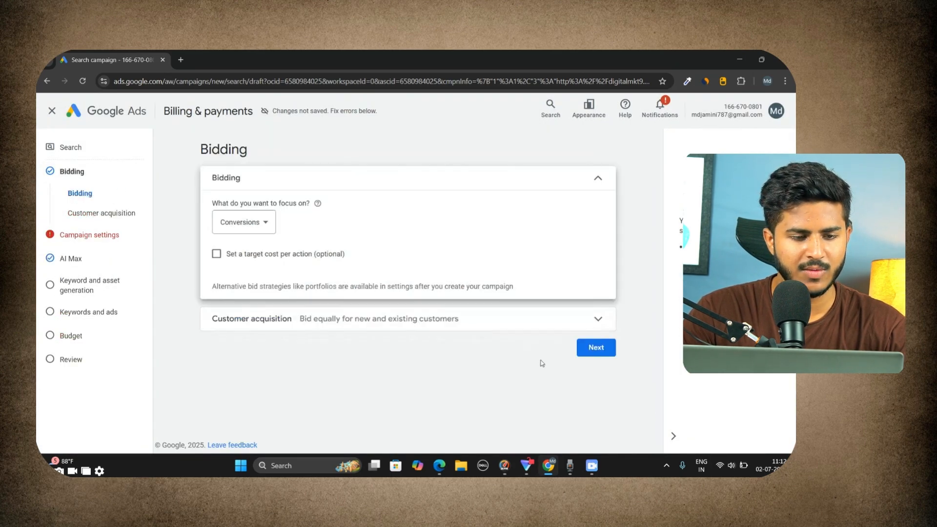
{"action": "left_click", "coordinate": [113, 214]}
{"action": "left_click", "coordinate": [87, 235]}
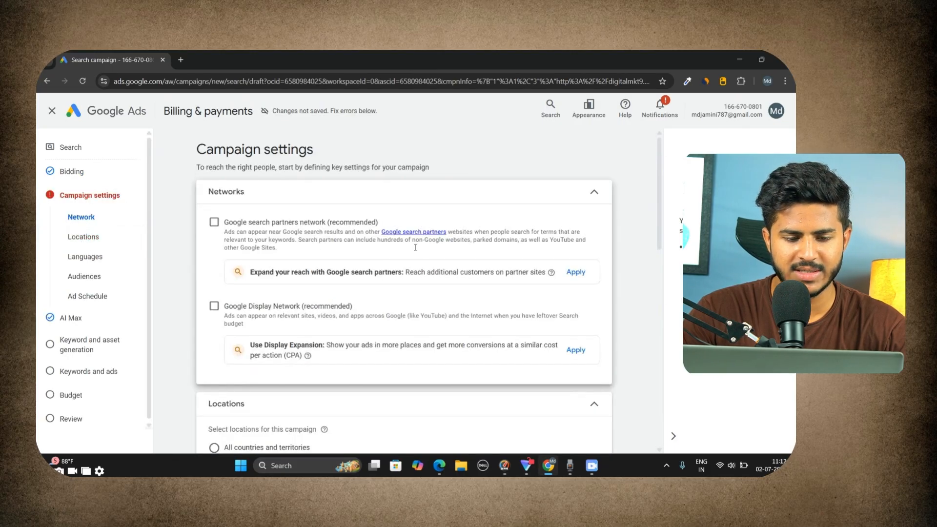
{"action": "scroll", "coordinate": [420, 269], "scroll_direction": "down", "scroll_amount": 15}
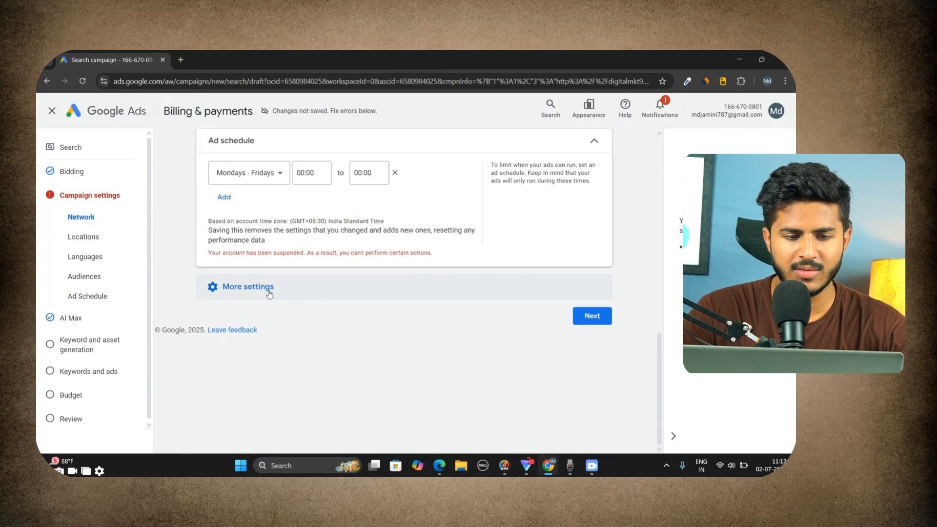
{"action": "left_click", "coordinate": [269, 292]}
{"action": "scroll", "coordinate": [468, 269], "scroll_direction": "up", "scroll_amount": 2}
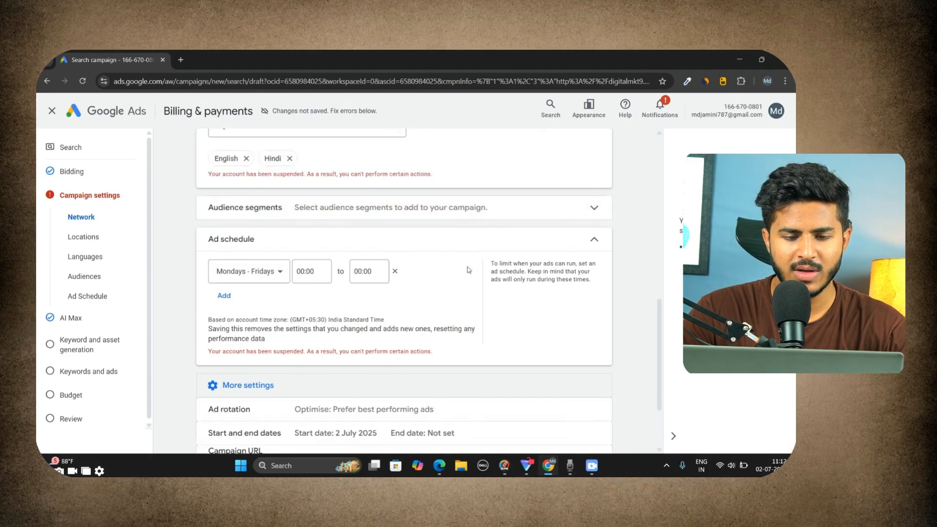
{"action": "left_click", "coordinate": [395, 271]}
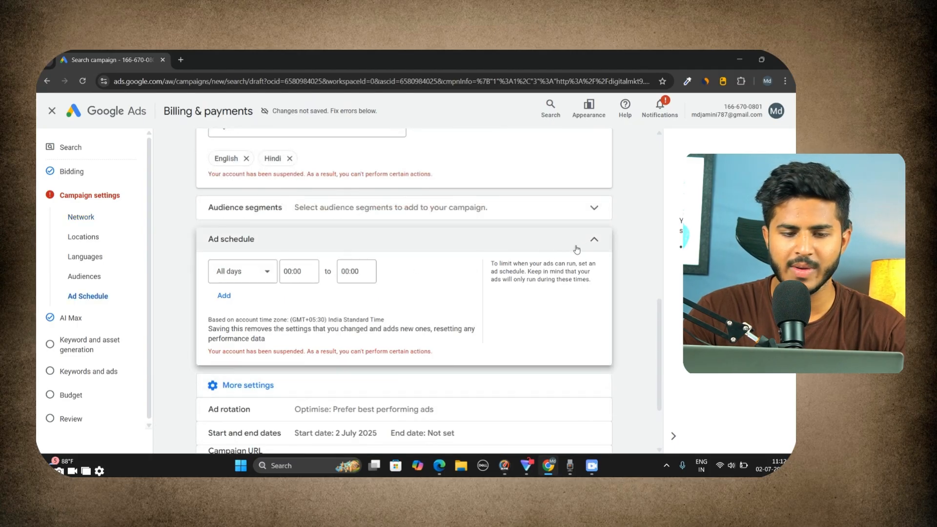
{"action": "left_click", "coordinate": [593, 239]}
{"action": "scroll", "coordinate": [470, 261], "scroll_direction": "down", "scroll_amount": 2}
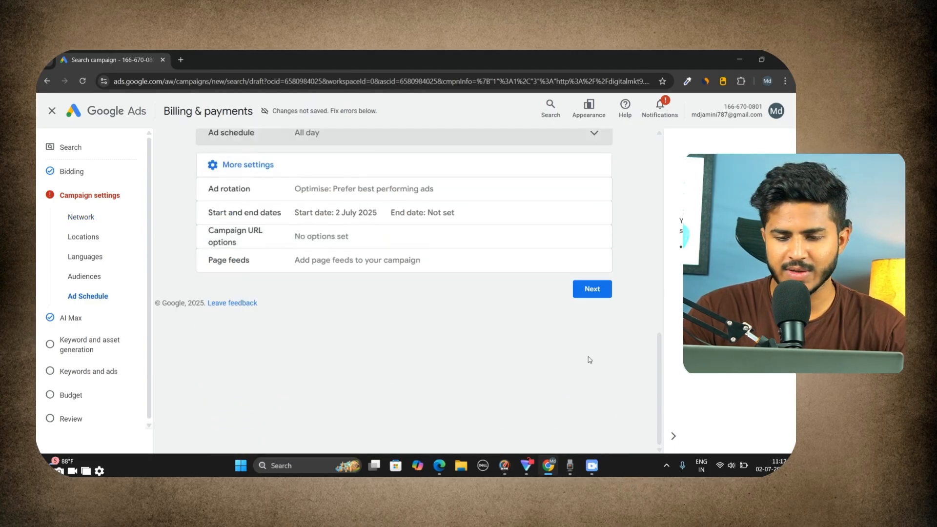
Review the AI Max settings, leave the optimisation off and proceed to keyword and asset generation.
{"action": "left_click", "coordinate": [591, 289]}
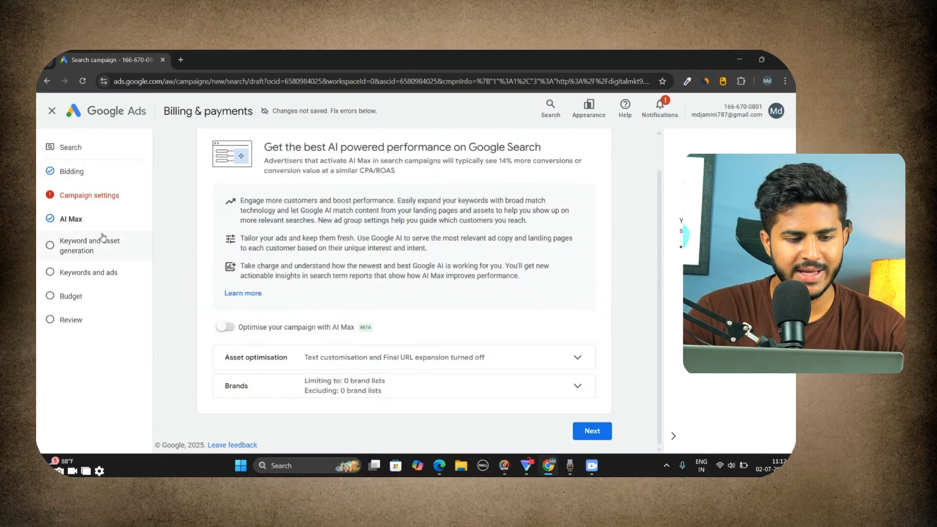
{"action": "scroll", "coordinate": [527, 332], "scroll_direction": "up", "scroll_amount": 2}
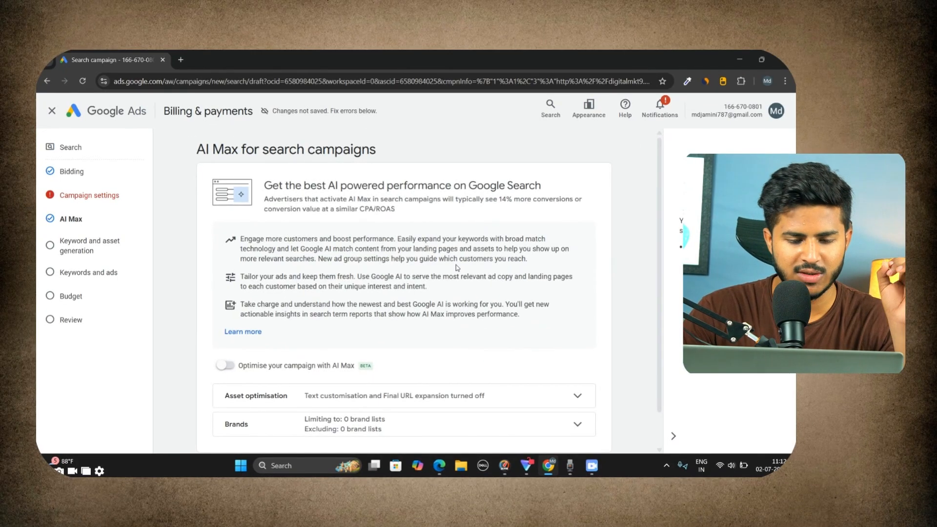
{"action": "scroll", "coordinate": [510, 268], "scroll_direction": "down", "scroll_amount": 1}
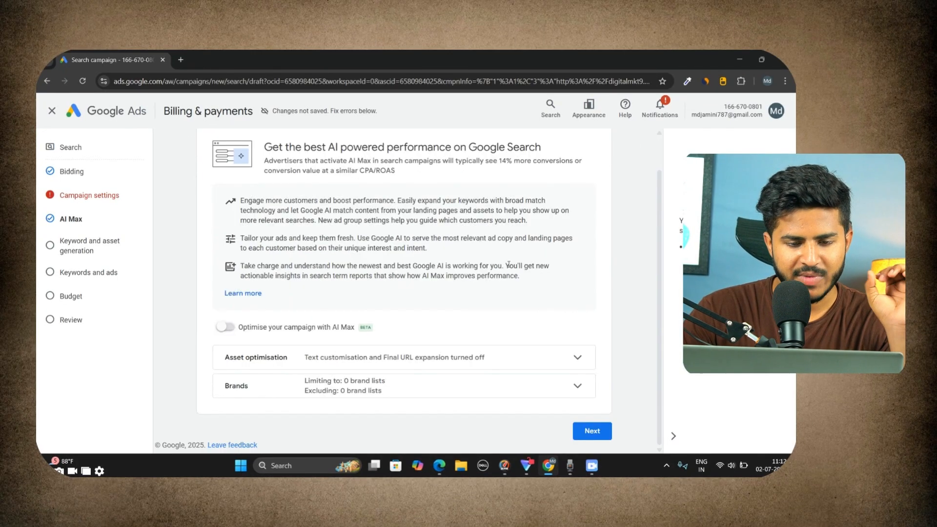
{"action": "left_click", "coordinate": [607, 438]}
{"action": "left_click", "coordinate": [321, 264]}
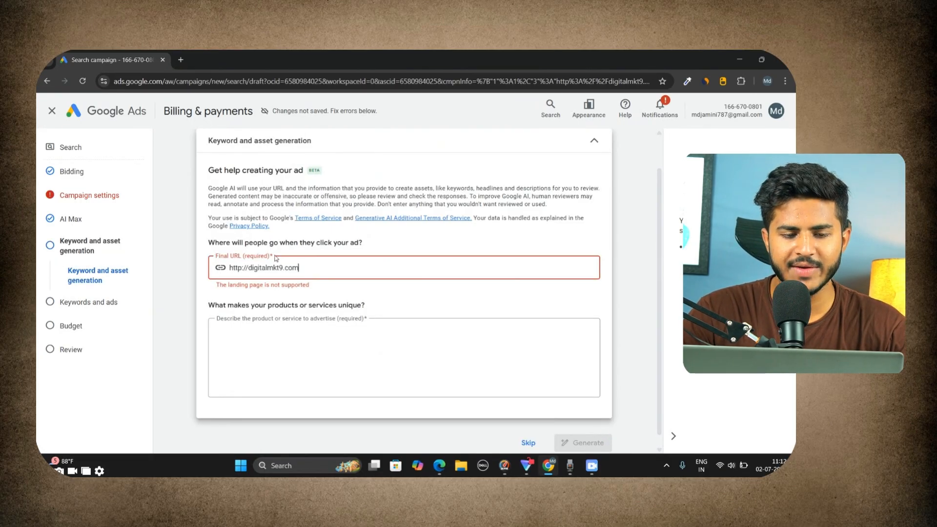
{"action": "left_click_drag", "start_coordinate": [329, 267], "coordinate": [221, 271]}
{"action": "left_click", "coordinate": [299, 265]}
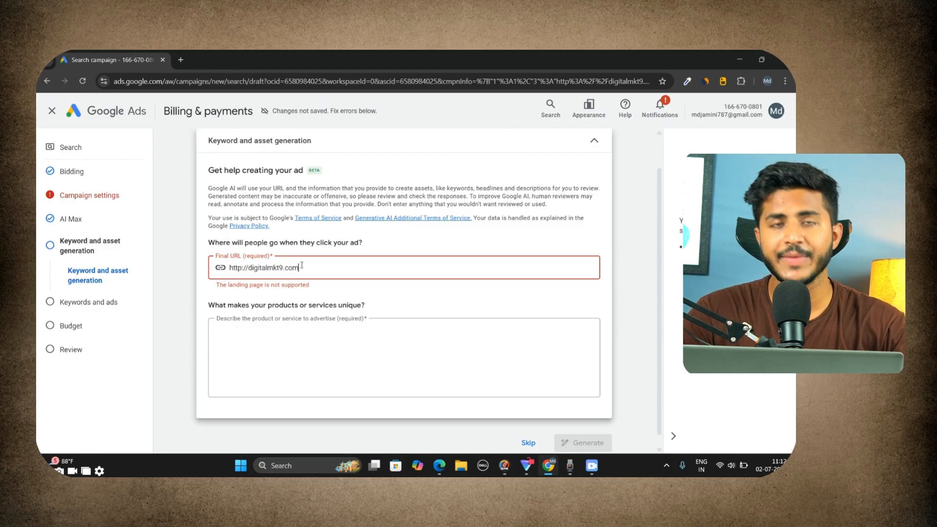
{"action": "scroll", "coordinate": [396, 306], "scroll_direction": "down", "scroll_amount": 1}
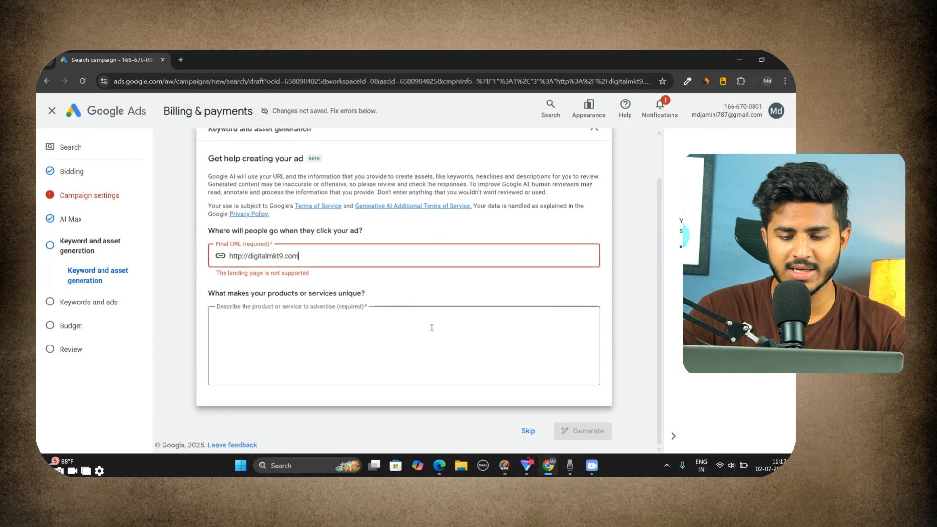
{"action": "left_click", "coordinate": [528, 430]}
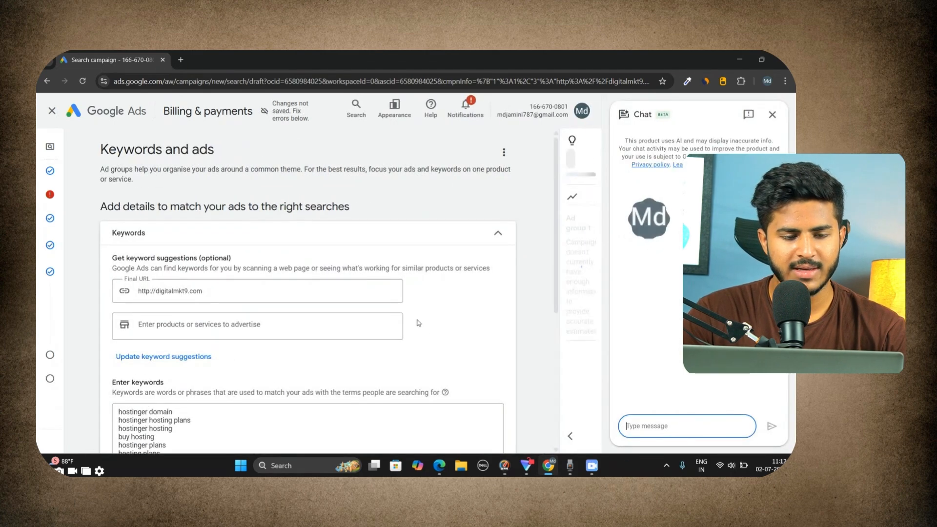
Clear all the suggested hosting keywords from the ad group's keyword list.
{"action": "scroll", "coordinate": [330, 275], "scroll_direction": "down", "scroll_amount": 2}
{"action": "left_click", "coordinate": [152, 373]}
{"action": "key", "text": "ctrl+a"}
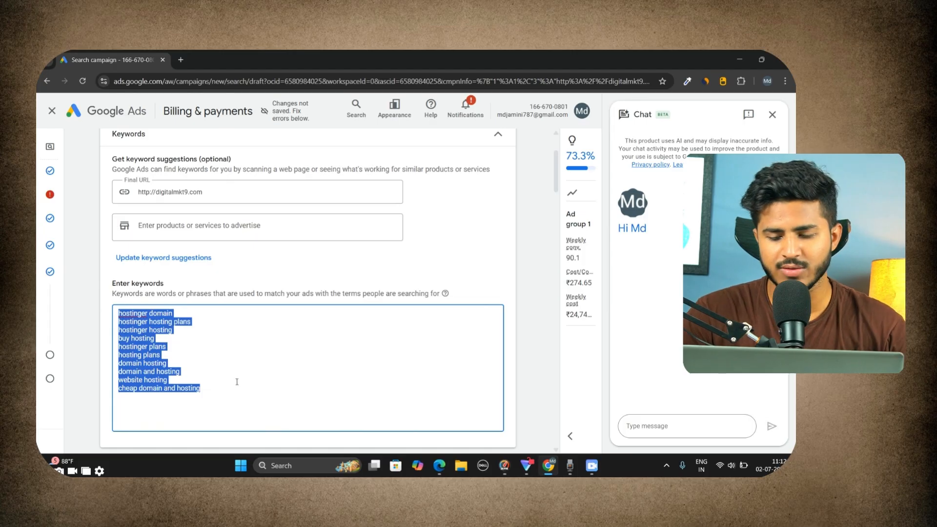
{"action": "key", "text": "BackSpace"}
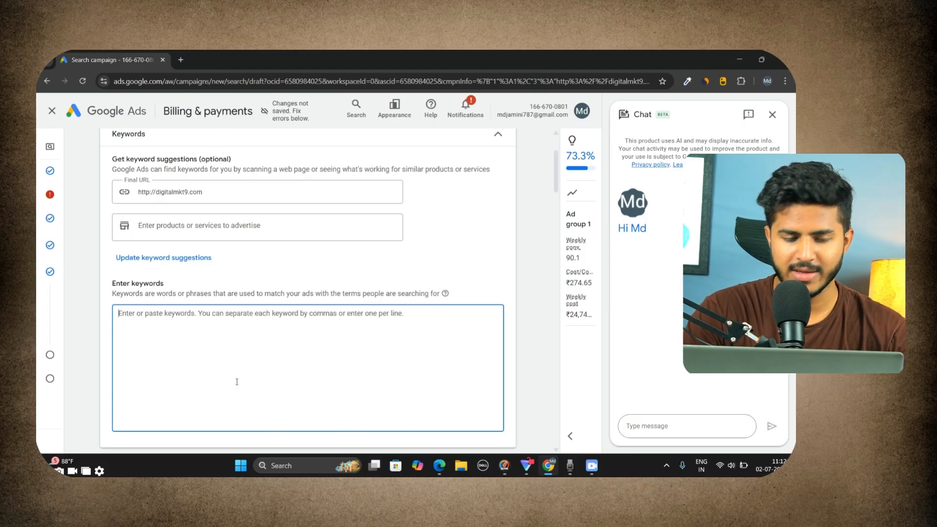
Examine the ad creation section and highlight the ad's final URL.
{"action": "scroll", "coordinate": [237, 382], "scroll_direction": "down", "scroll_amount": 5}
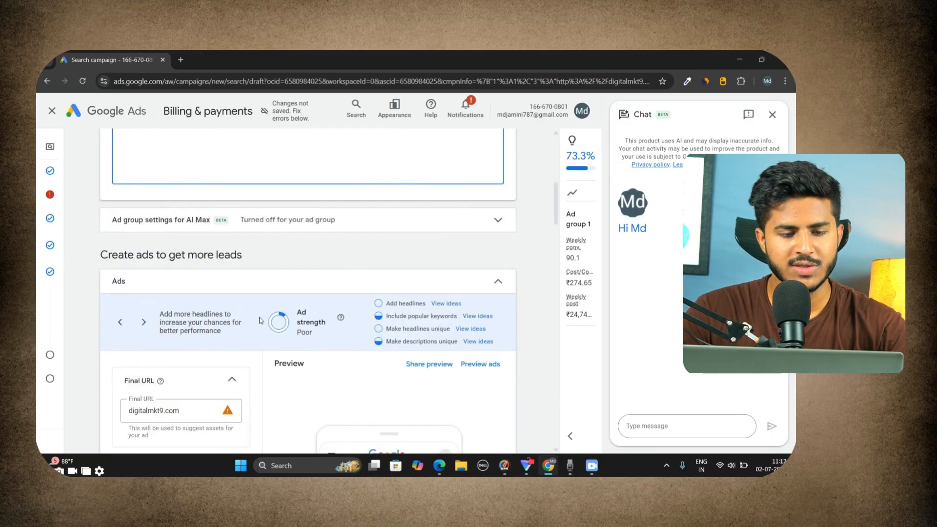
{"action": "scroll", "coordinate": [288, 301], "scroll_direction": "down", "scroll_amount": 1}
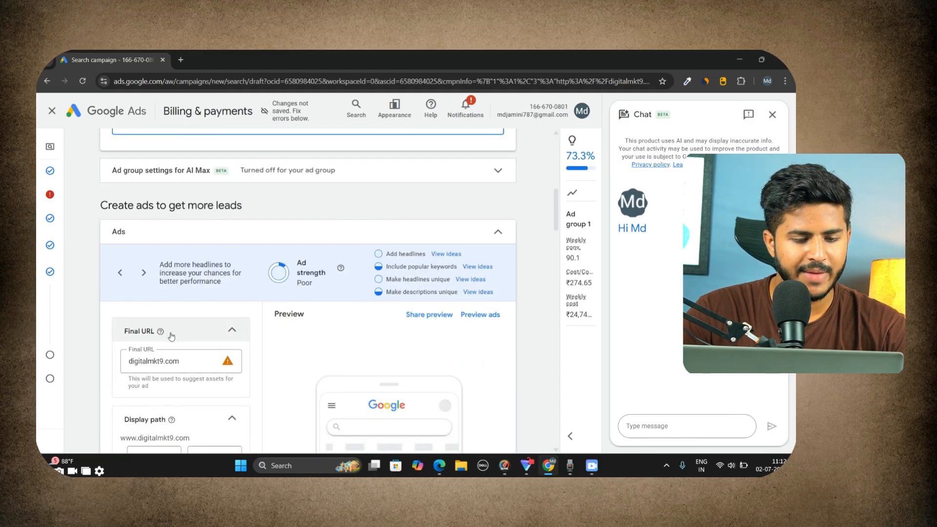
{"action": "scroll", "coordinate": [141, 293], "scroll_direction": "down", "scroll_amount": 2}
{"action": "left_click", "coordinate": [182, 266]}
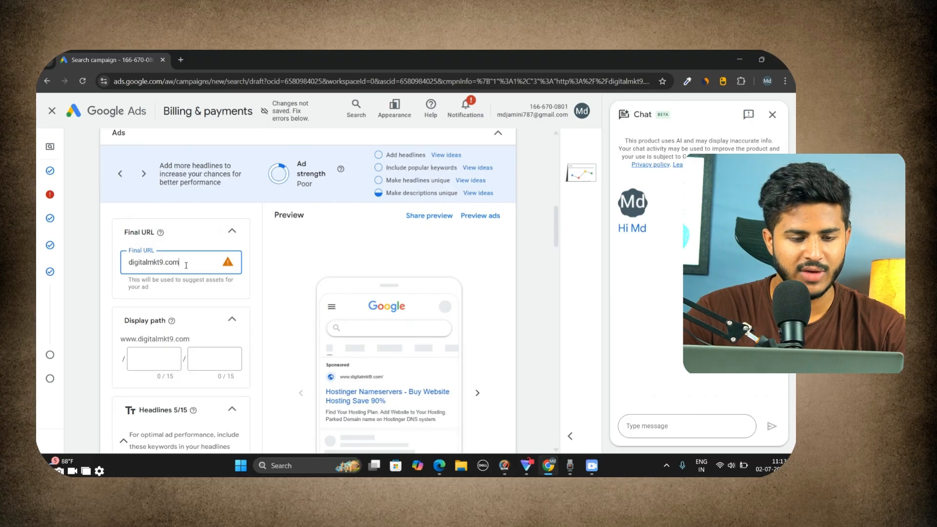
{"action": "left_click_drag", "start_coordinate": [187, 265], "coordinate": [118, 262]}
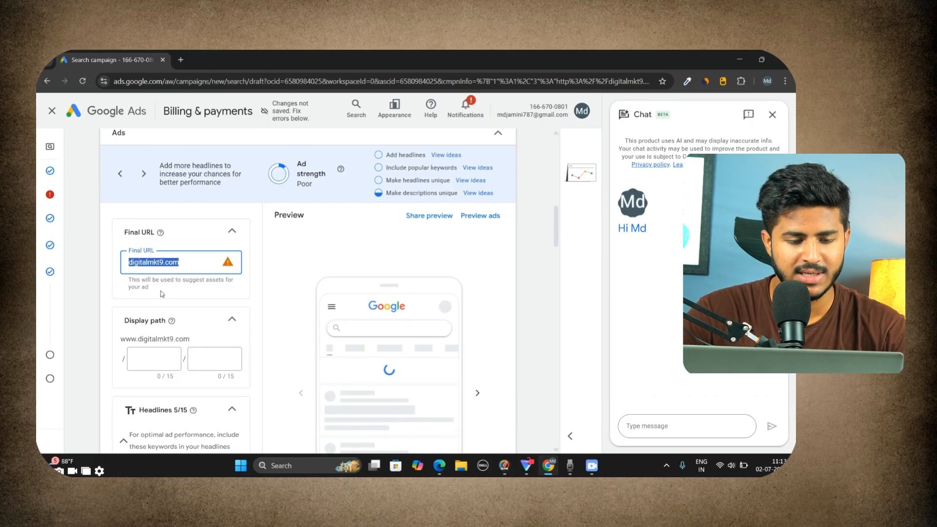
{"action": "scroll", "coordinate": [157, 291], "scroll_direction": "down", "scroll_amount": 1}
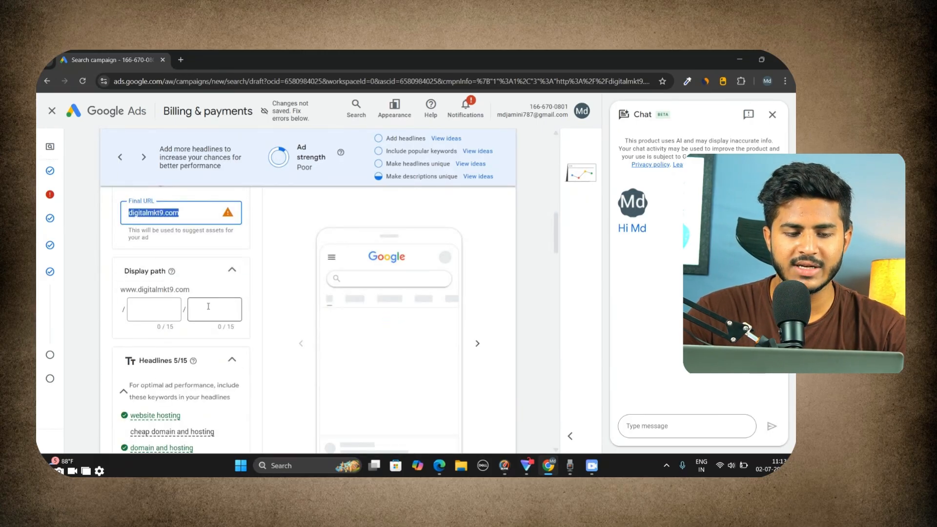
Set the ad's display path to digital / marketing and check it in the ad preview.
{"action": "scroll", "coordinate": [158, 260], "scroll_direction": "down", "scroll_amount": 1}
{"action": "left_click", "coordinate": [158, 260]}
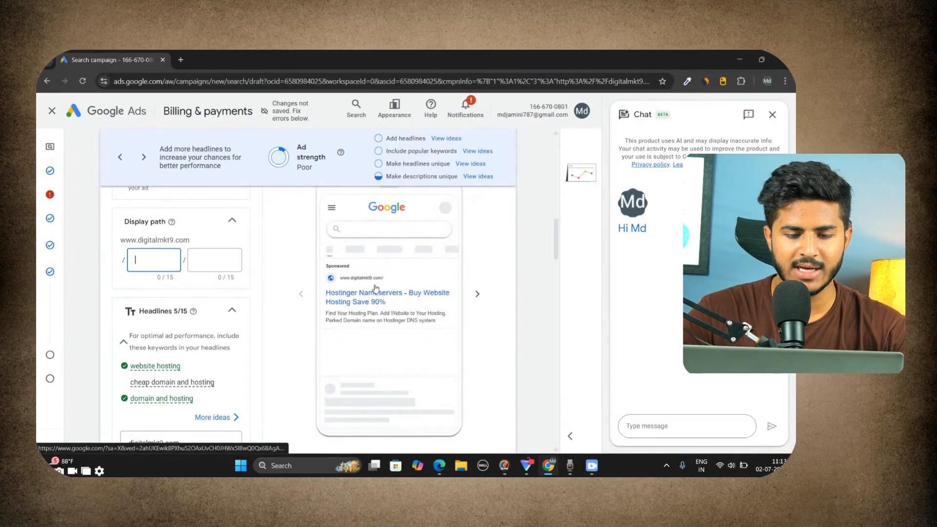
{"action": "scroll", "coordinate": [376, 288], "scroll_direction": "up", "scroll_amount": 5}
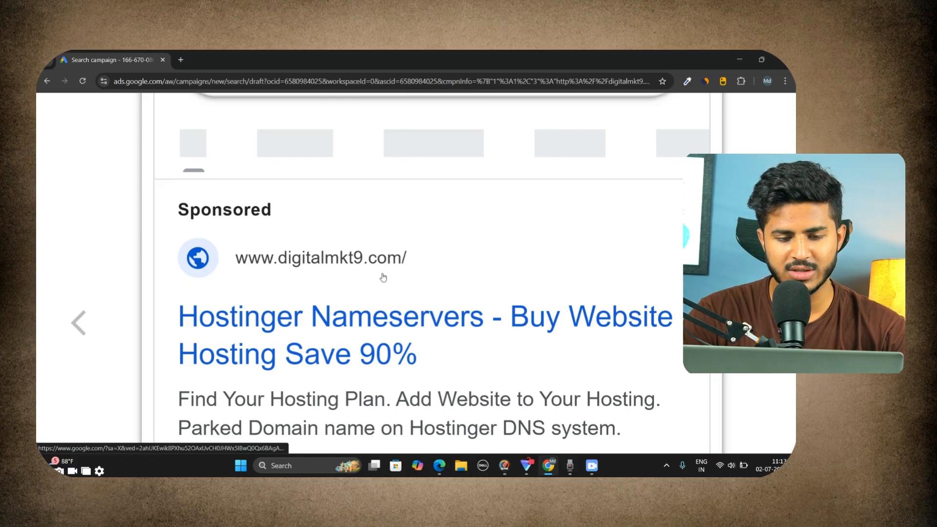
{"action": "scroll", "coordinate": [383, 277], "scroll_direction": "down", "scroll_amount": 5}
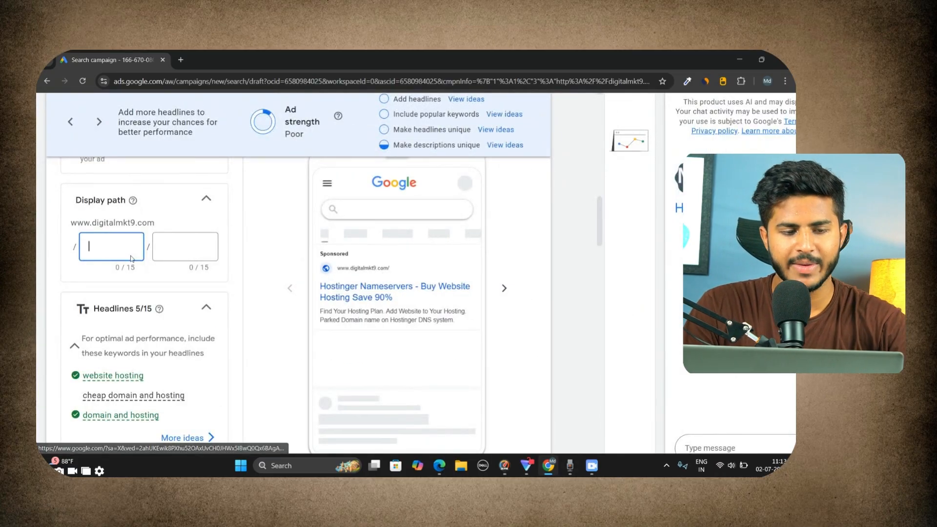
{"action": "type", "text": "d"}
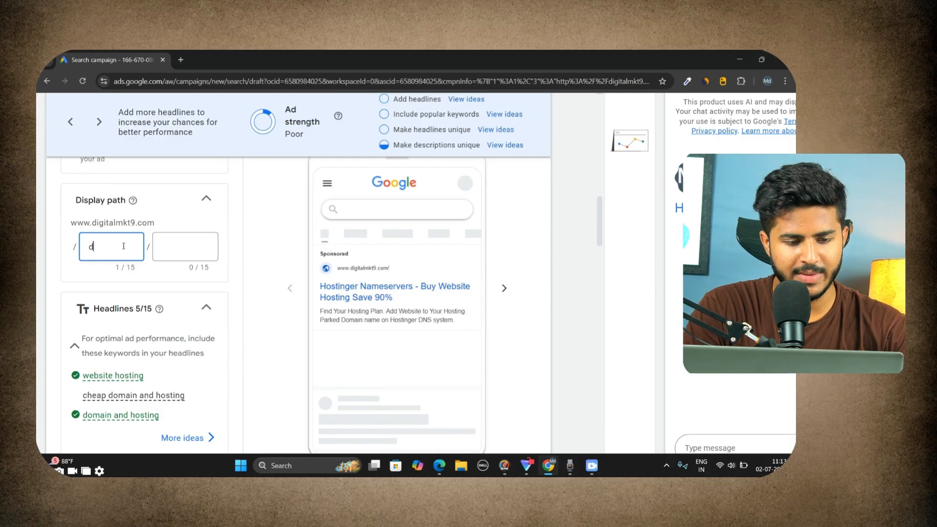
{"action": "type", "text": "igital"}
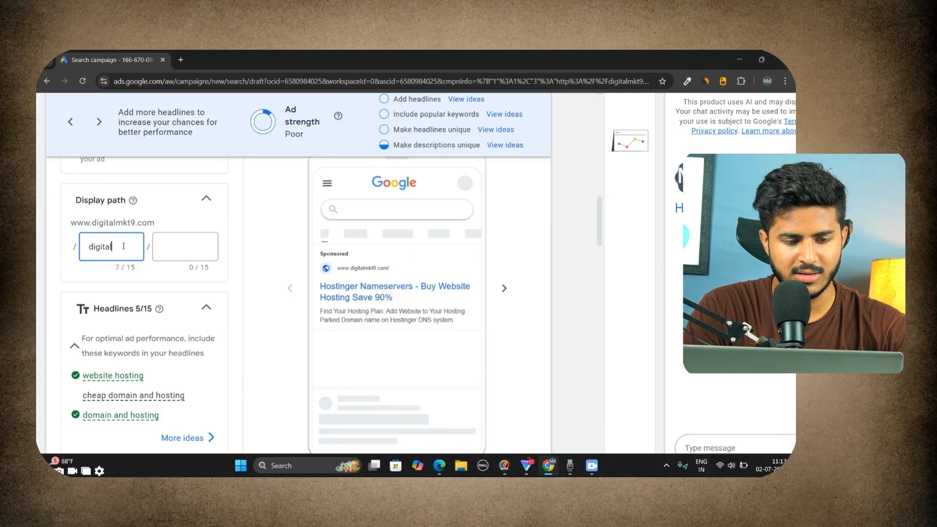
{"action": "left_click", "coordinate": [177, 247]}
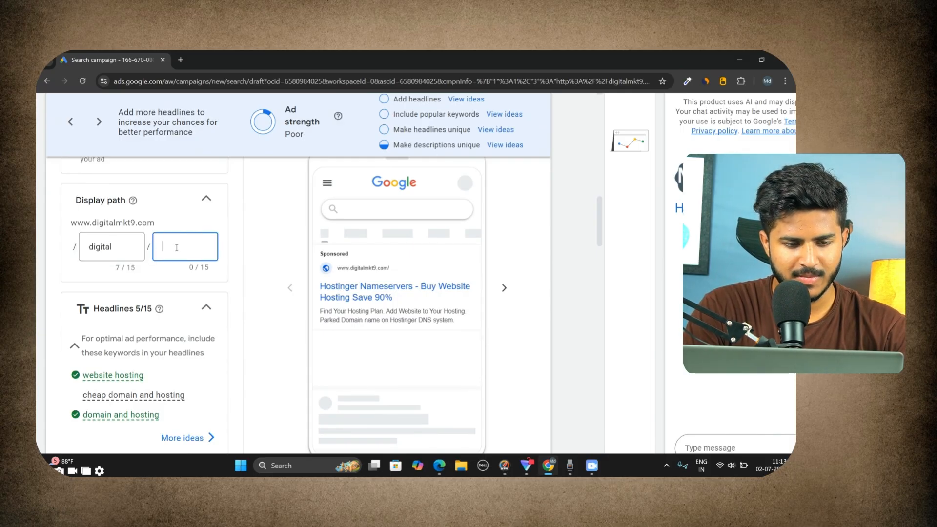
{"action": "type", "text": "marketing"}
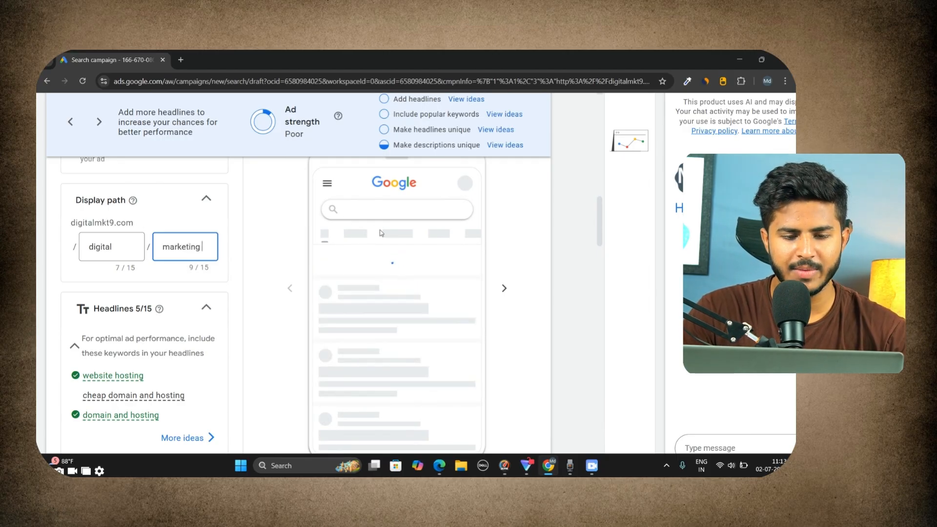
{"action": "scroll", "coordinate": [401, 267], "scroll_direction": "up", "scroll_amount": 5}
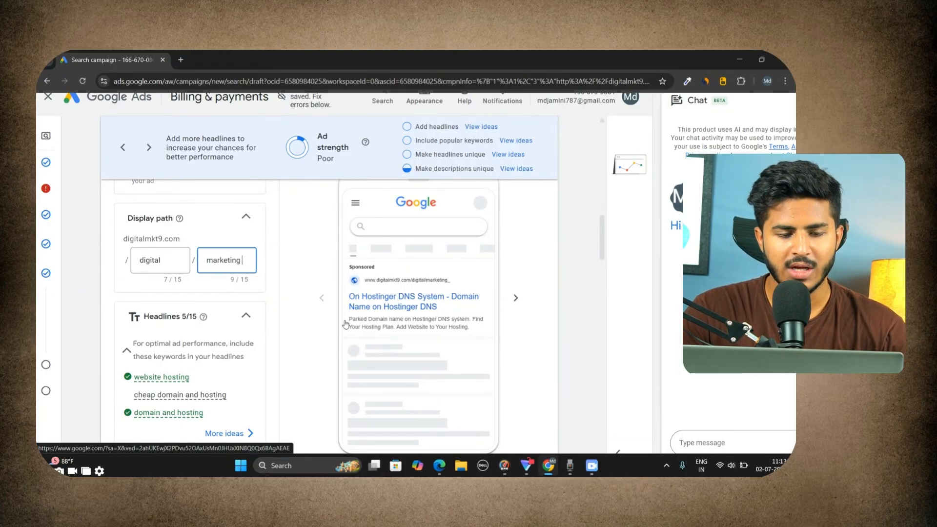
Review the ad group's keyword entry area and the two display path parts, digital and marketing.
{"action": "scroll", "coordinate": [257, 253], "scroll_direction": "up", "scroll_amount": 15}
{"action": "scroll", "coordinate": [209, 337], "scroll_direction": "down", "scroll_amount": 4}
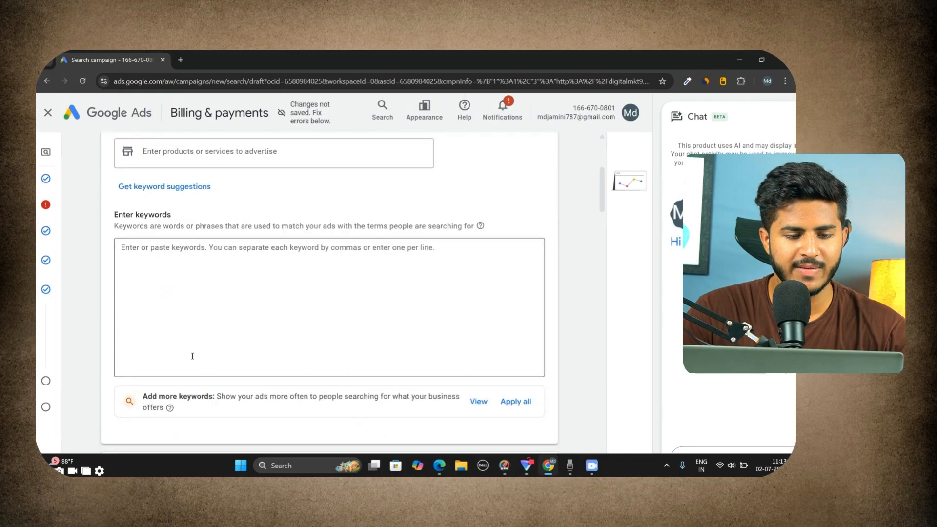
{"action": "left_click", "coordinate": [198, 294]}
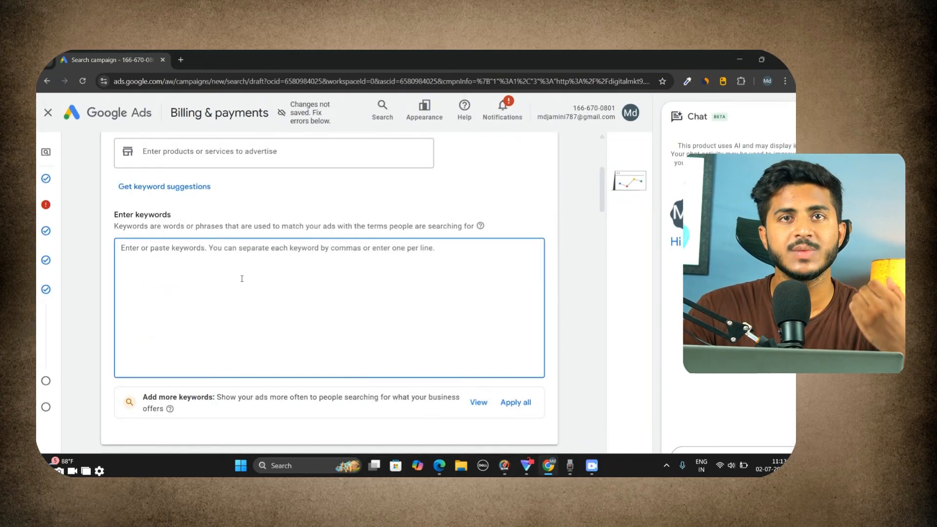
{"action": "scroll", "coordinate": [242, 279], "scroll_direction": "down", "scroll_amount": 10}
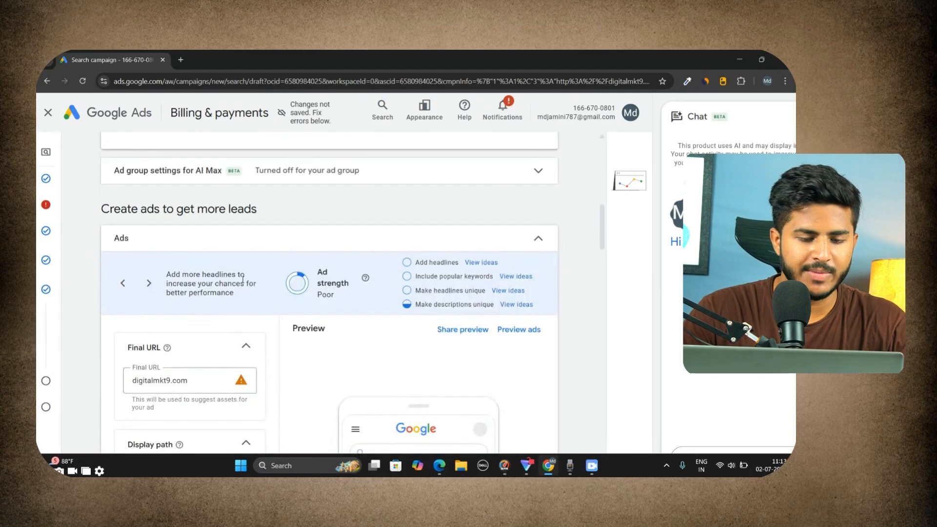
{"action": "double_click", "coordinate": [144, 347]}
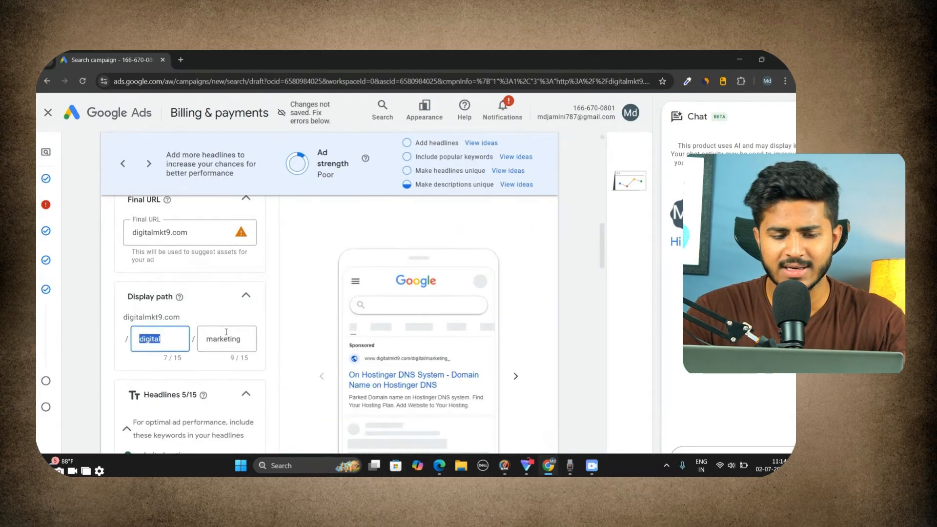
{"action": "key", "text": "Tab"}
{"action": "double_click", "coordinate": [159, 337]}
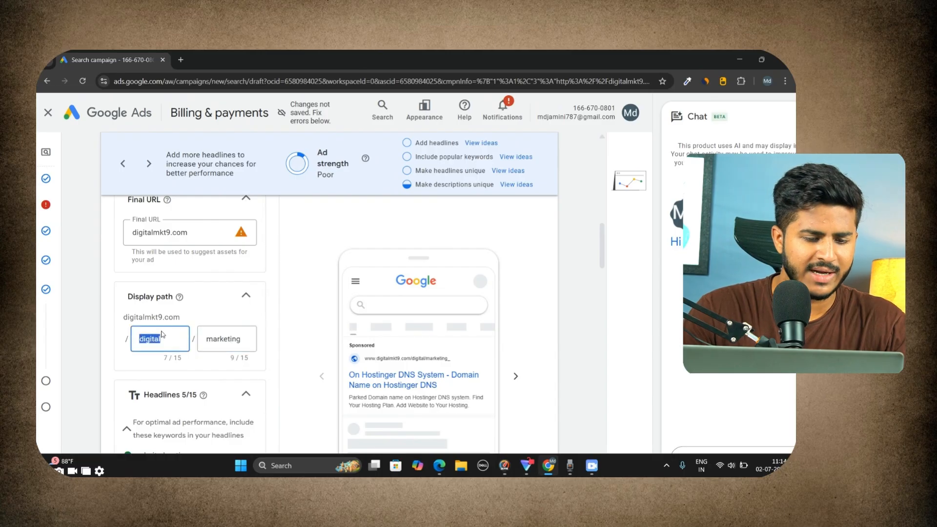
{"action": "left_click", "coordinate": [245, 338]}
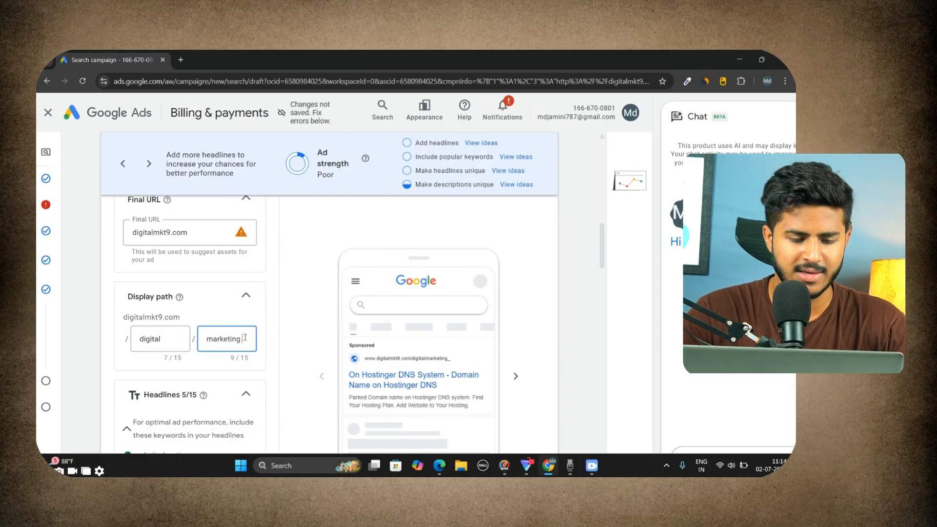
Examine the ad's headlines, descriptions, images, business name, business logo and sitelinks sections.
{"action": "scroll", "coordinate": [245, 338], "scroll_direction": "down", "scroll_amount": 5}
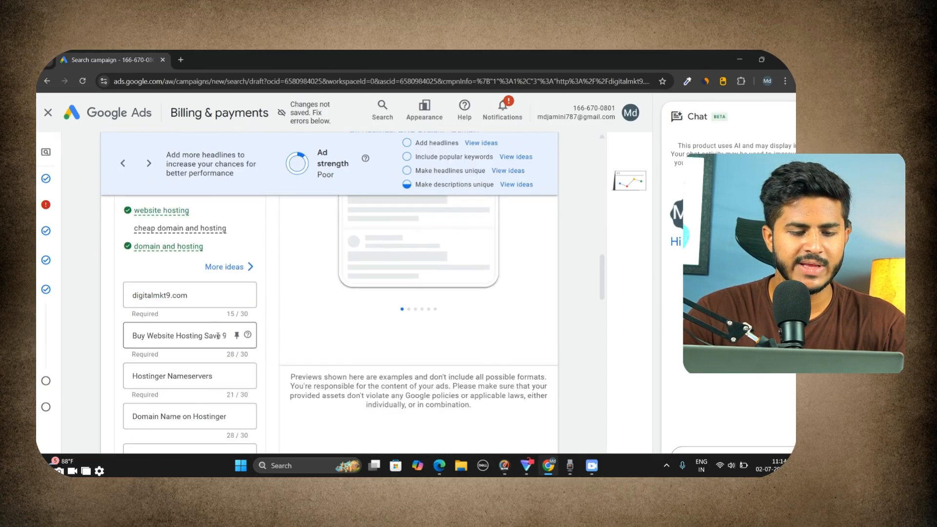
{"action": "scroll", "coordinate": [199, 304], "scroll_direction": "down", "scroll_amount": 3}
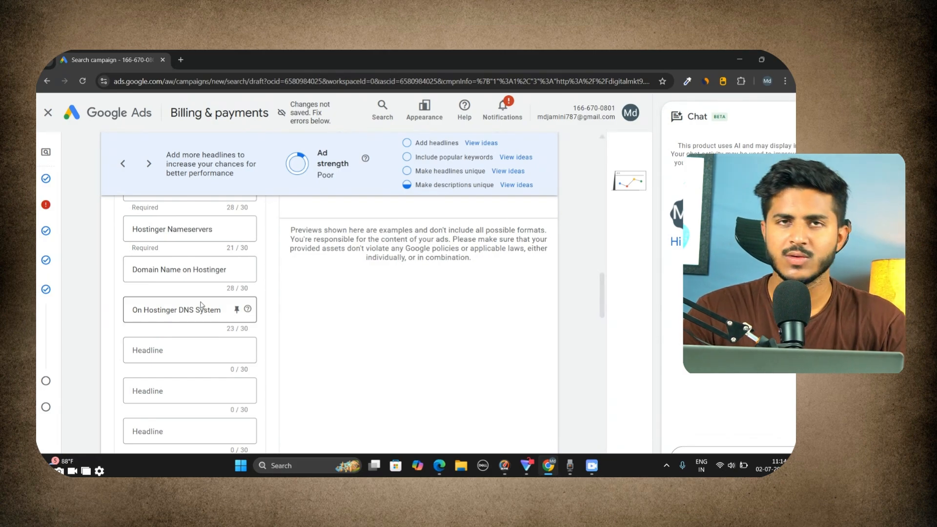
{"action": "scroll", "coordinate": [200, 305], "scroll_direction": "down", "scroll_amount": 15}
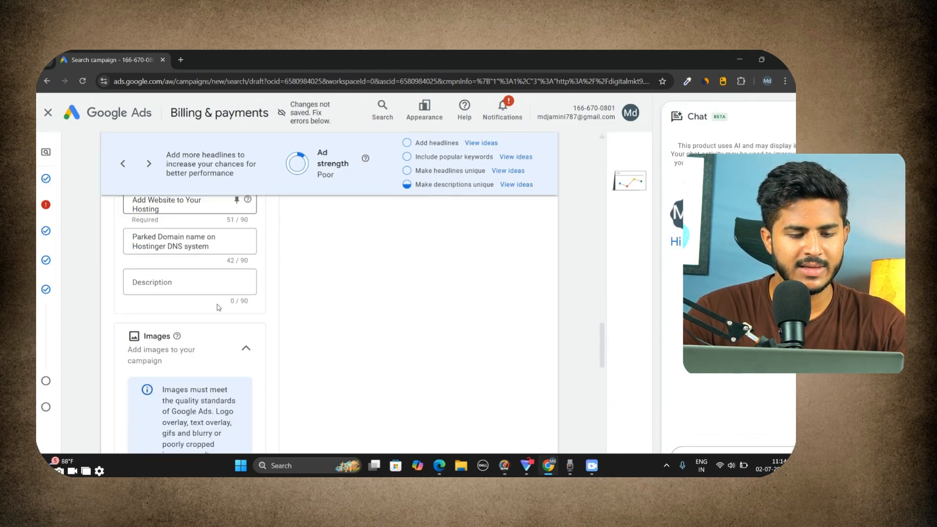
{"action": "scroll", "coordinate": [166, 303], "scroll_direction": "down", "scroll_amount": 1}
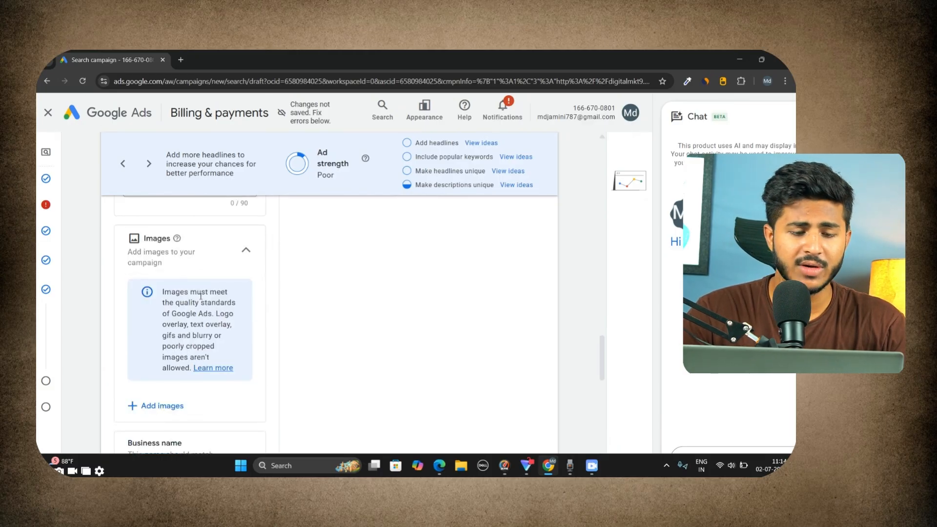
{"action": "scroll", "coordinate": [201, 295], "scroll_direction": "down", "scroll_amount": 4}
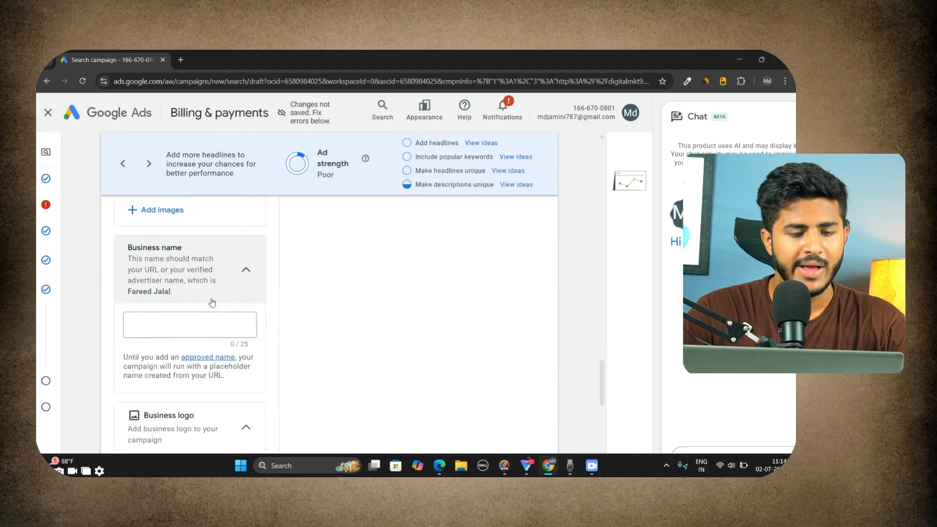
{"action": "left_click", "coordinate": [188, 324]}
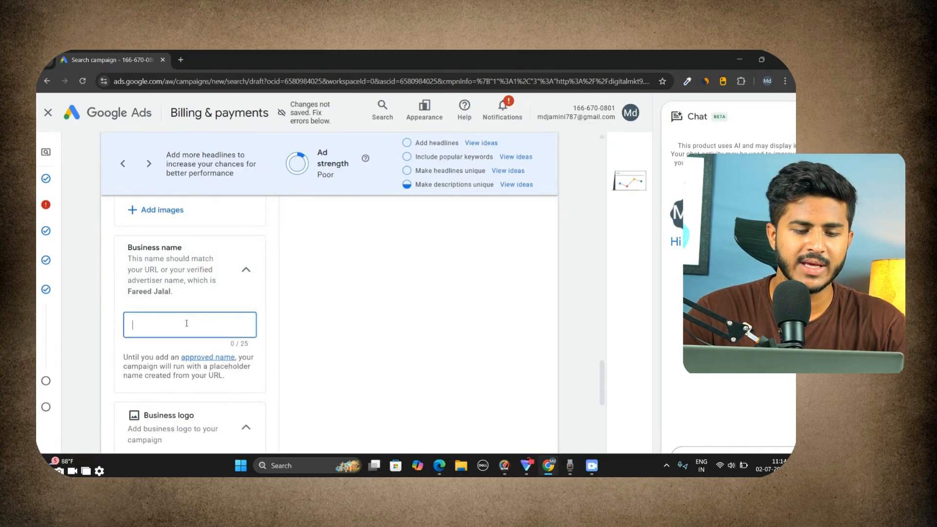
{"action": "scroll", "coordinate": [190, 321], "scroll_direction": "down", "scroll_amount": 3}
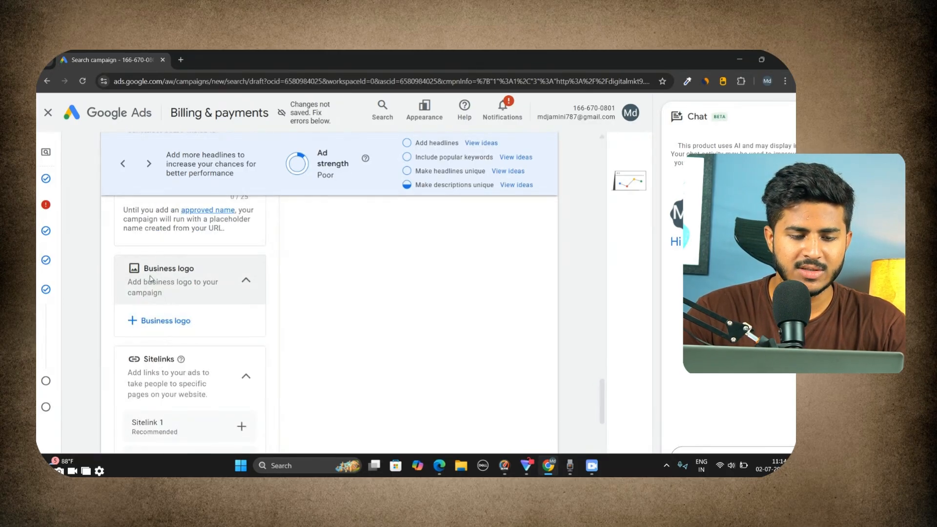
{"action": "scroll", "coordinate": [225, 277], "scroll_direction": "down", "scroll_amount": 2}
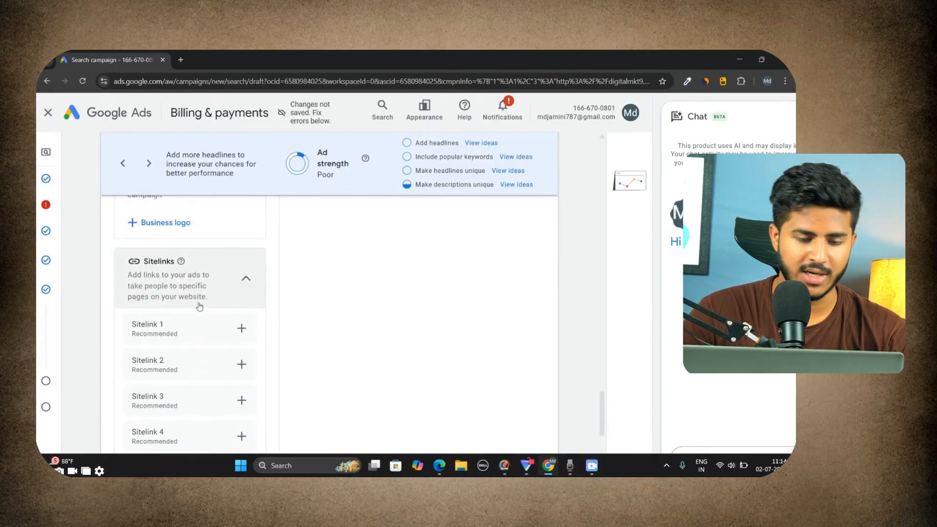
{"action": "key", "text": "alt+Tab"}
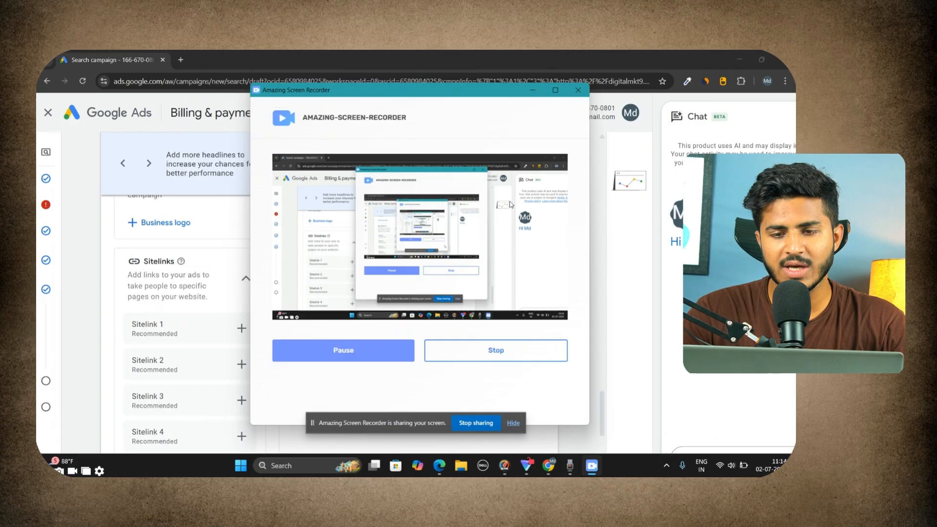
{"action": "left_click", "coordinate": [532, 89]}
{"action": "left_click", "coordinate": [513, 423]}
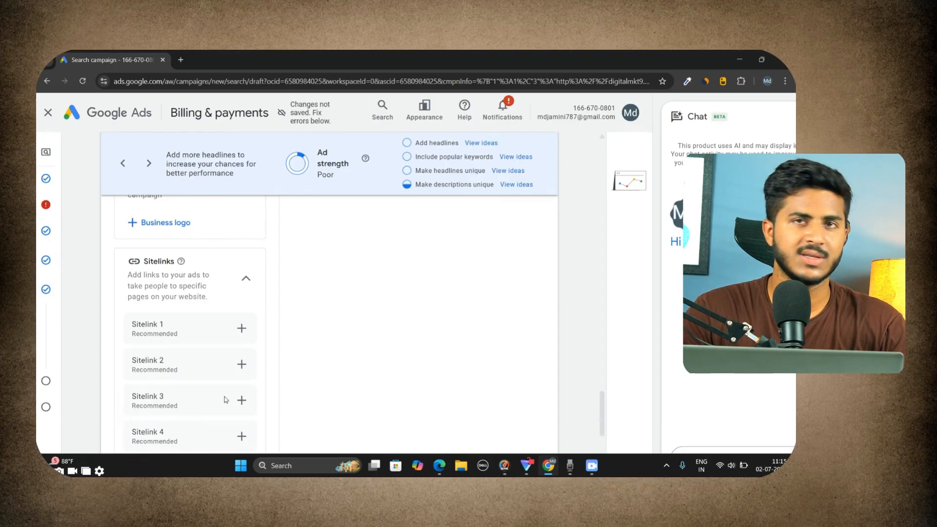
Look through the remaining ad assets, from the descriptions and sitelinks to callouts, more asset types and ad URL options.
{"action": "scroll", "coordinate": [239, 396], "scroll_direction": "down", "scroll_amount": 5}
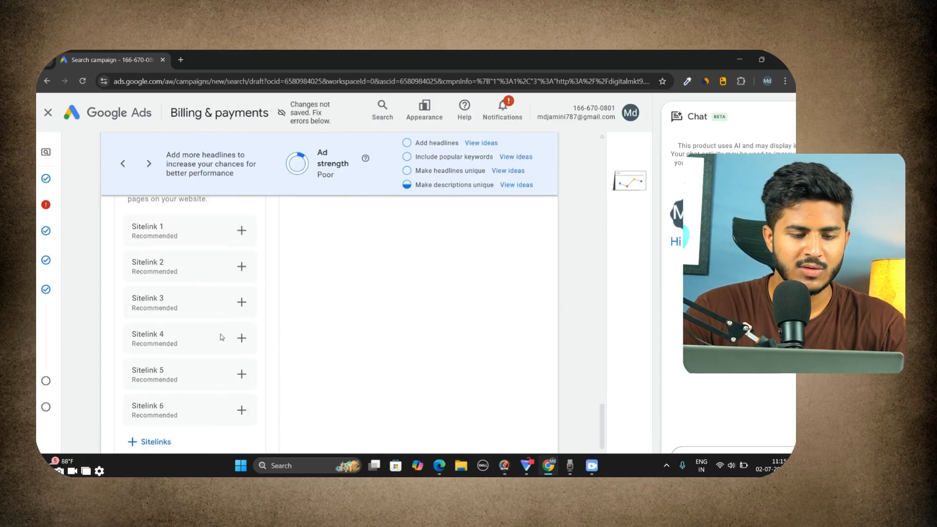
{"action": "scroll", "coordinate": [250, 305], "scroll_direction": "down", "scroll_amount": 2}
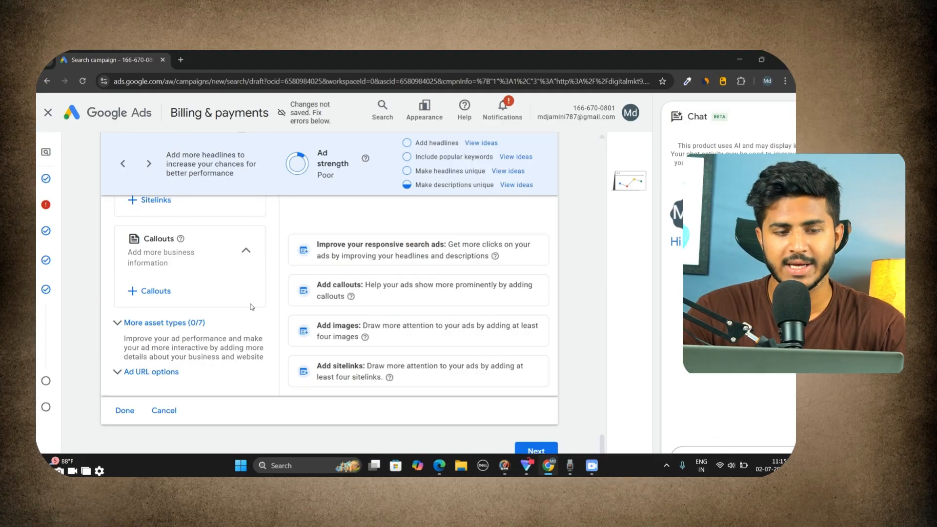
{"action": "scroll", "coordinate": [251, 306], "scroll_direction": "up", "scroll_amount": 5}
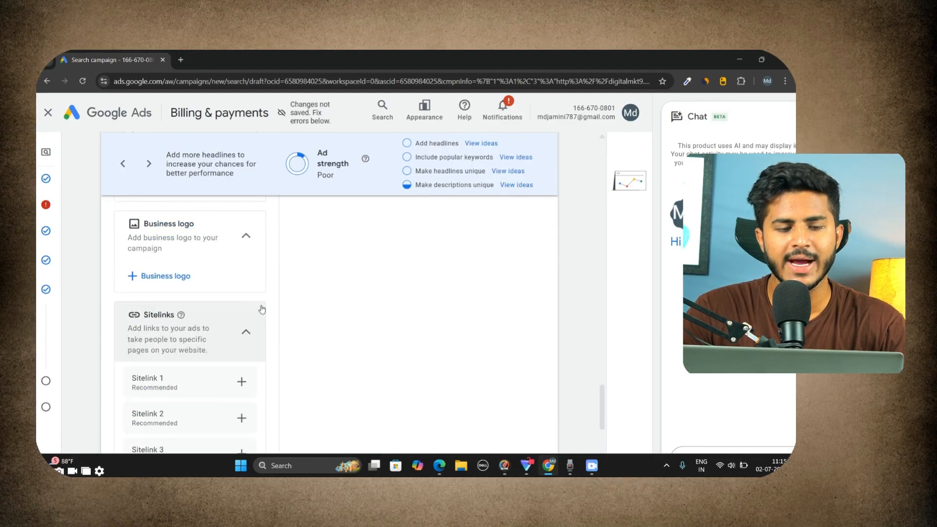
{"action": "scroll", "coordinate": [262, 309], "scroll_direction": "up", "scroll_amount": 6}
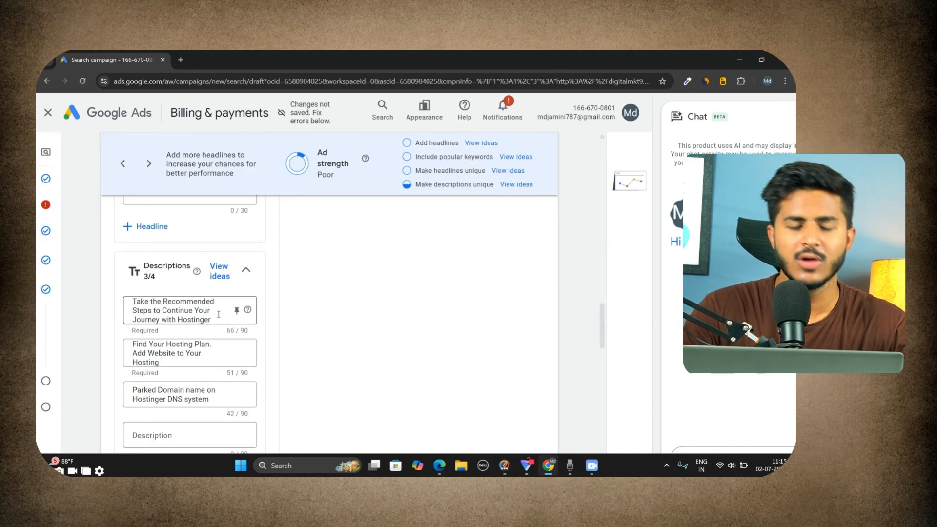
{"action": "scroll", "coordinate": [224, 318], "scroll_direction": "down", "scroll_amount": 10}
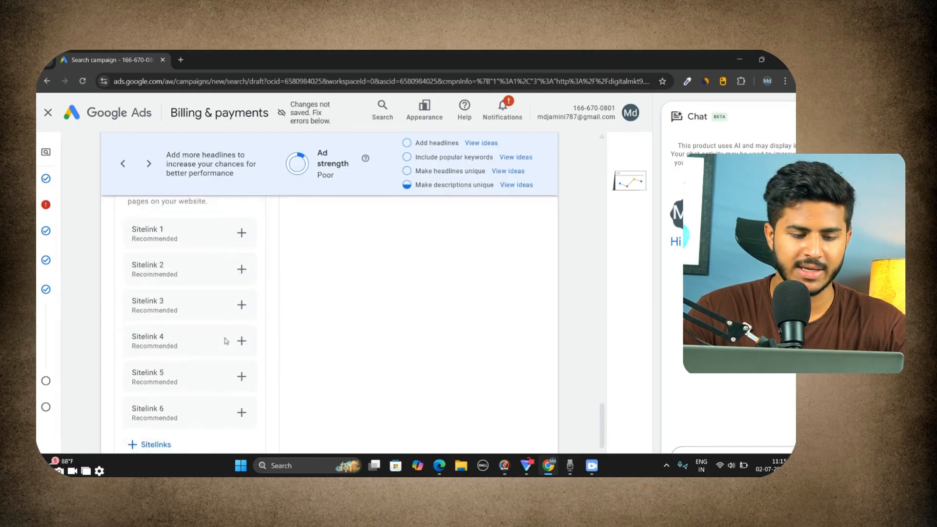
{"action": "scroll", "coordinate": [150, 350], "scroll_direction": "down", "scroll_amount": 3}
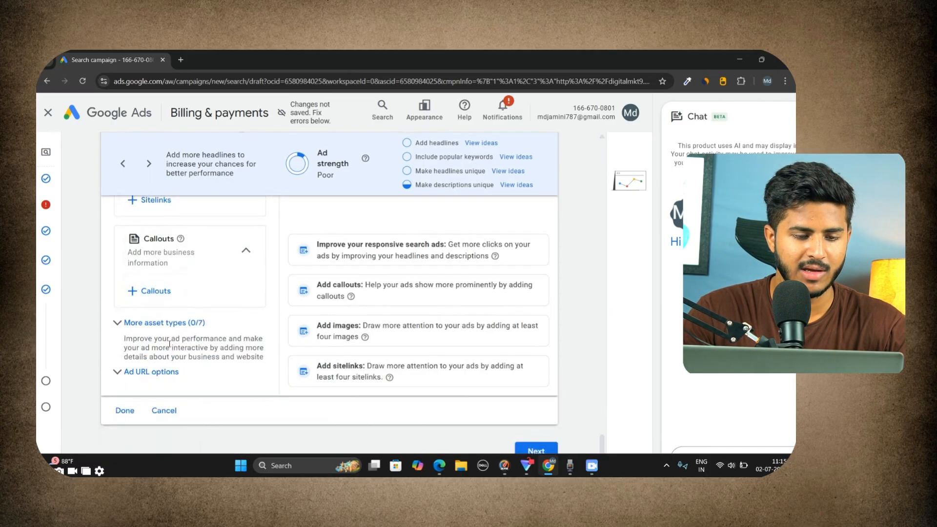
{"action": "scroll", "coordinate": [195, 288], "scroll_direction": "up", "scroll_amount": 2}
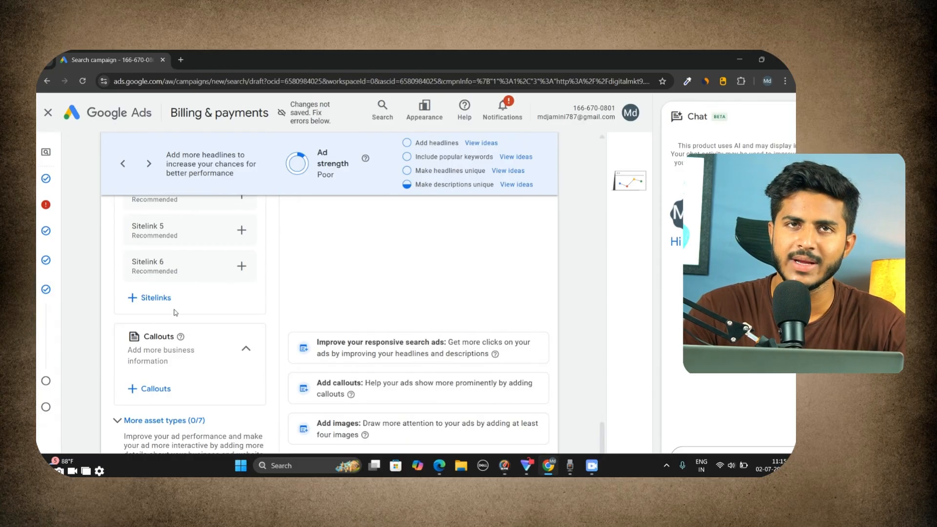
{"action": "scroll", "coordinate": [176, 317], "scroll_direction": "down", "scroll_amount": 3}
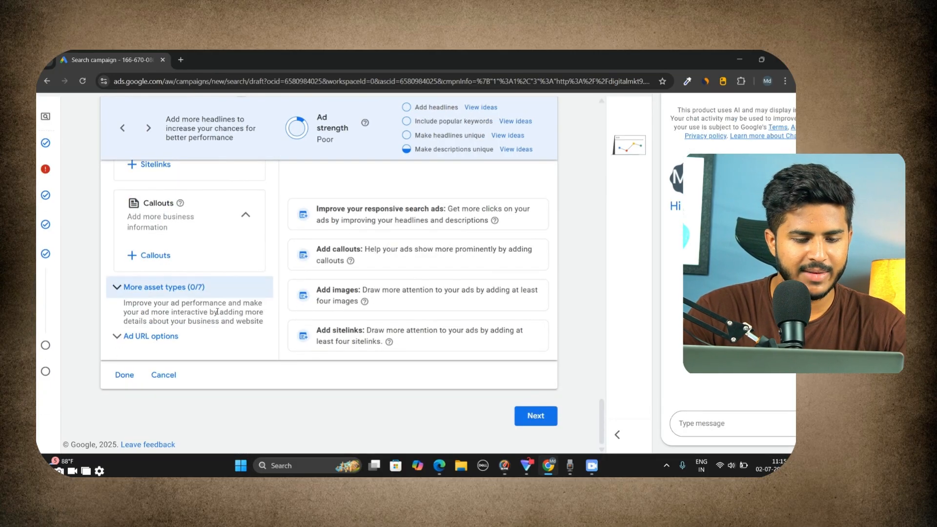
Finish the ad without adding further assets and proceed to the campaign's budget settings.
{"action": "left_click", "coordinate": [124, 375]}
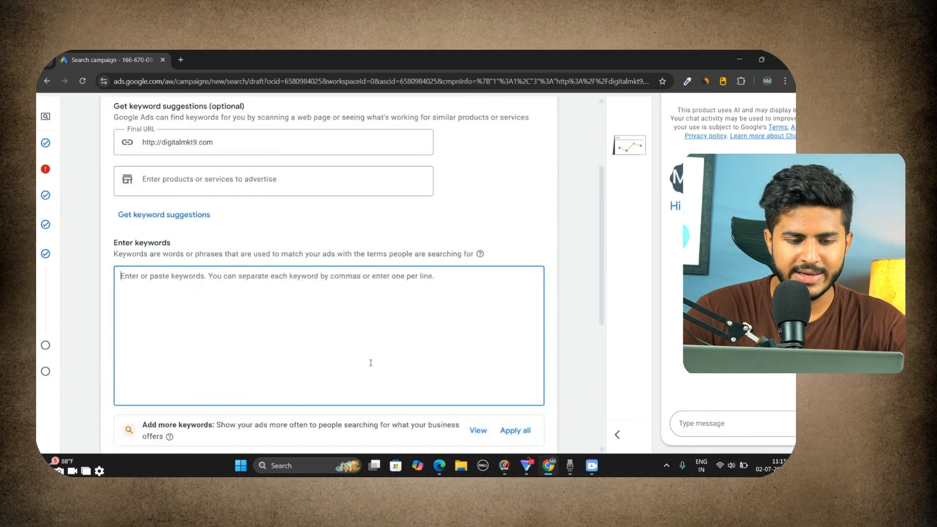
{"action": "scroll", "coordinate": [376, 356], "scroll_direction": "down", "scroll_amount": 5}
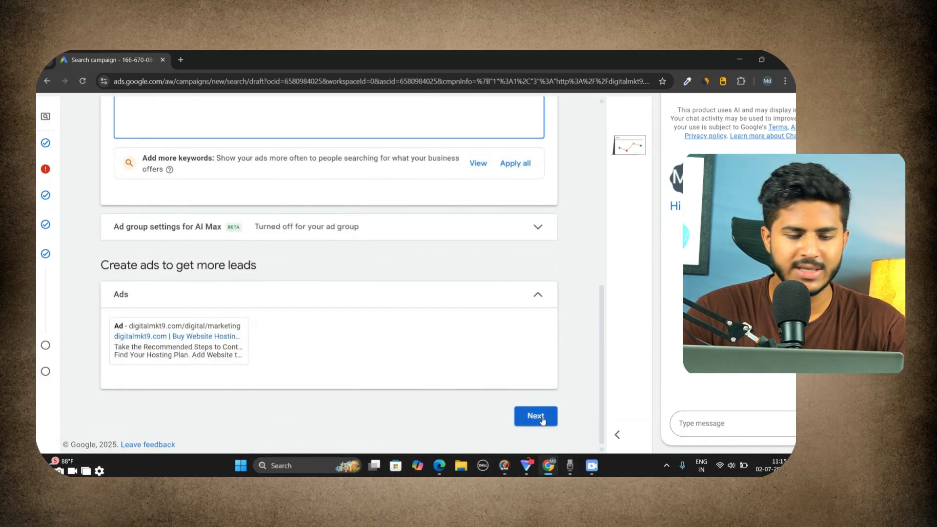
{"action": "left_click", "coordinate": [541, 419]}
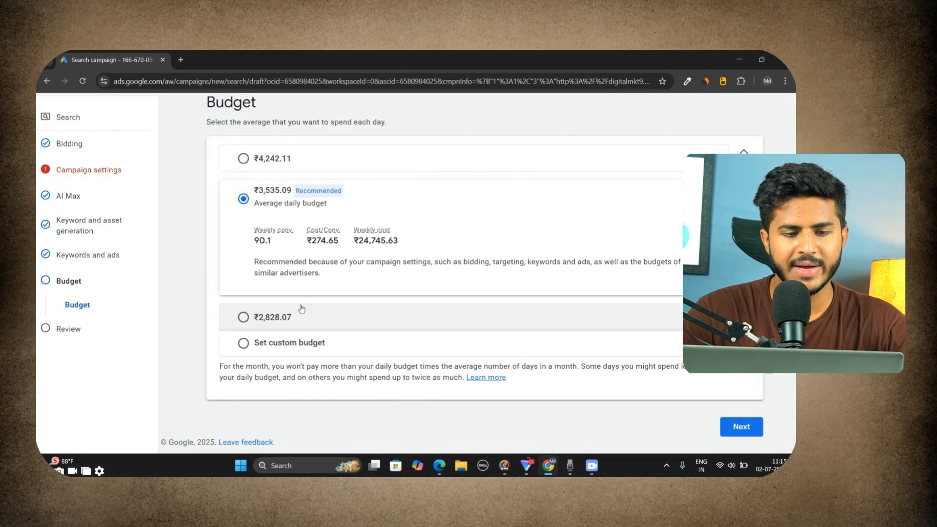
Check the recommended budget's weekly cost, set a custom average daily budget of ₹1,000 and continue to the campaign review.
{"action": "scroll", "coordinate": [373, 258], "scroll_direction": "down", "scroll_amount": 2}
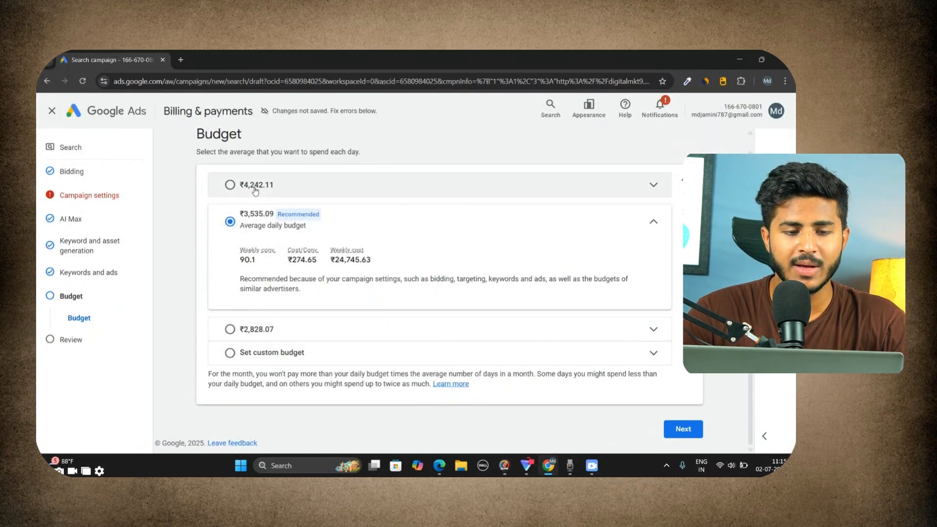
{"action": "scroll", "coordinate": [285, 256], "scroll_direction": "up", "scroll_amount": 5}
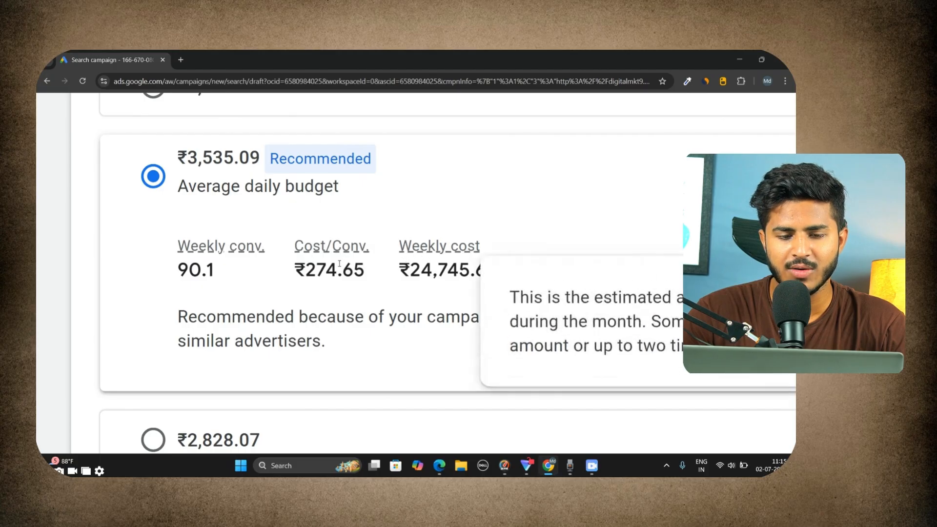
{"action": "left_click_drag", "start_coordinate": [399, 252], "coordinate": [597, 259]}
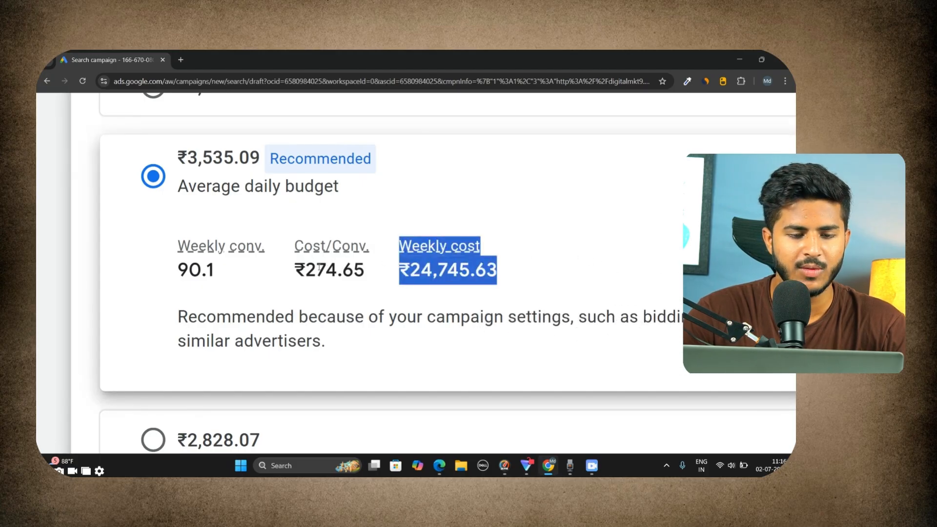
{"action": "scroll", "coordinate": [267, 310], "scroll_direction": "down", "scroll_amount": 5}
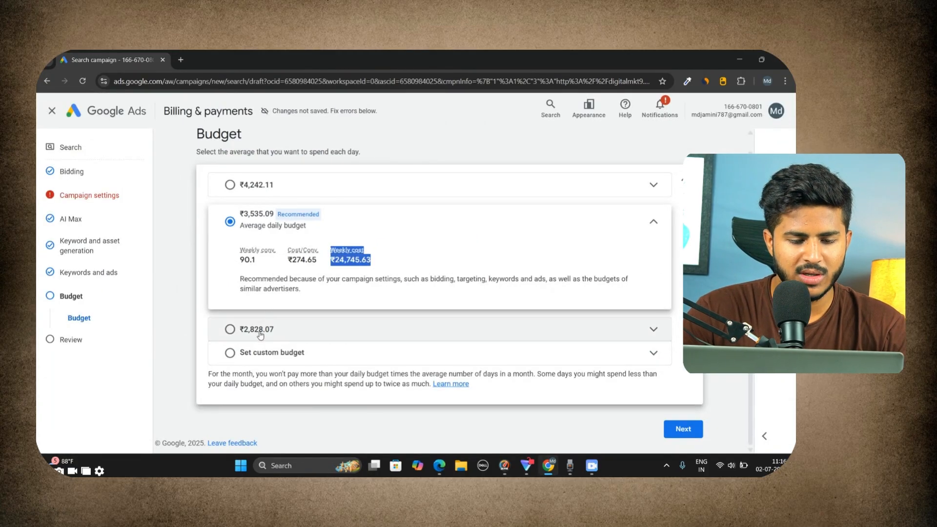
{"action": "left_click", "coordinate": [230, 352]}
{"action": "left_click", "coordinate": [315, 305]}
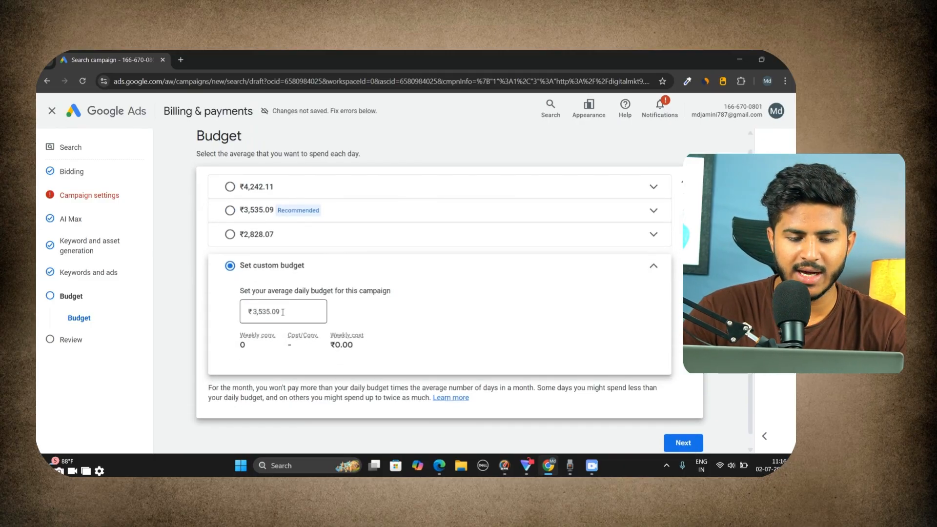
{"action": "left_click_drag", "start_coordinate": [279, 312], "coordinate": [237, 315]}
{"action": "key", "text": "BackSpace"}
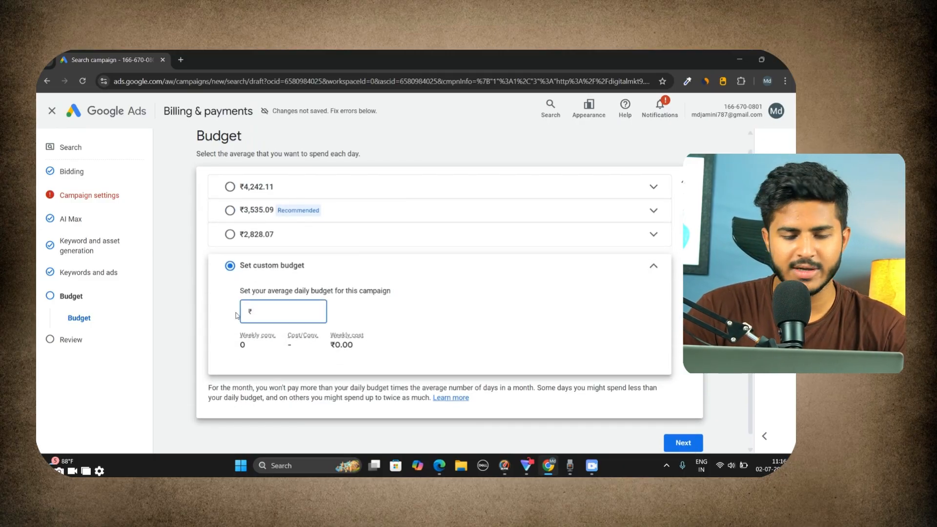
{"action": "type", "text": "1000"}
{"action": "left_click", "coordinate": [182, 290]}
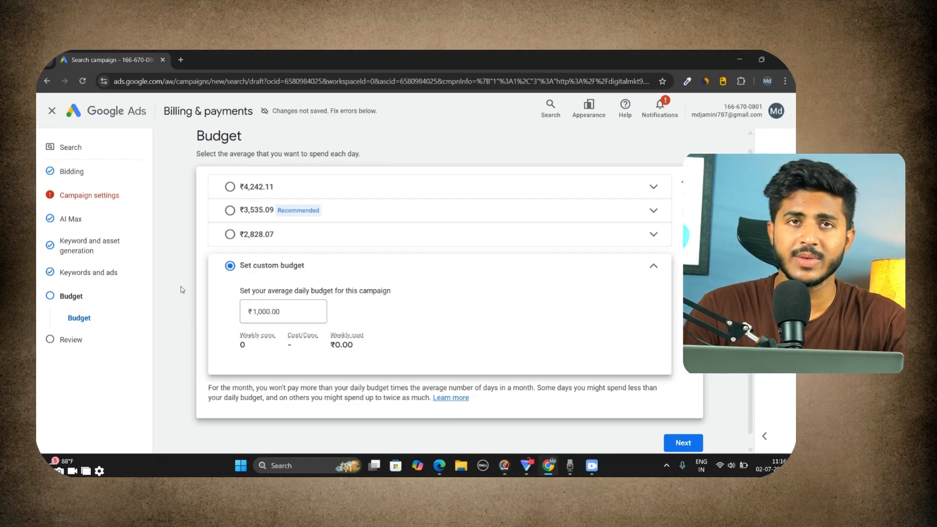
{"action": "scroll", "coordinate": [470, 386], "scroll_direction": "down", "scroll_amount": 1}
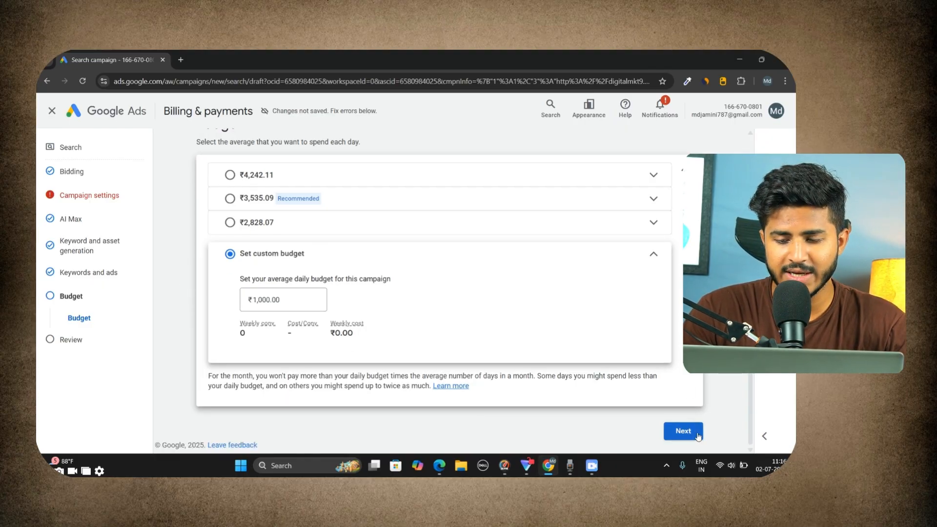
{"action": "left_click", "coordinate": [693, 433]}
Examine the campaign review summary, covering bidding, campaign settings, AI Max, keywords and ads, and budget.
{"action": "scroll", "coordinate": [593, 375], "scroll_direction": "down", "scroll_amount": 15}
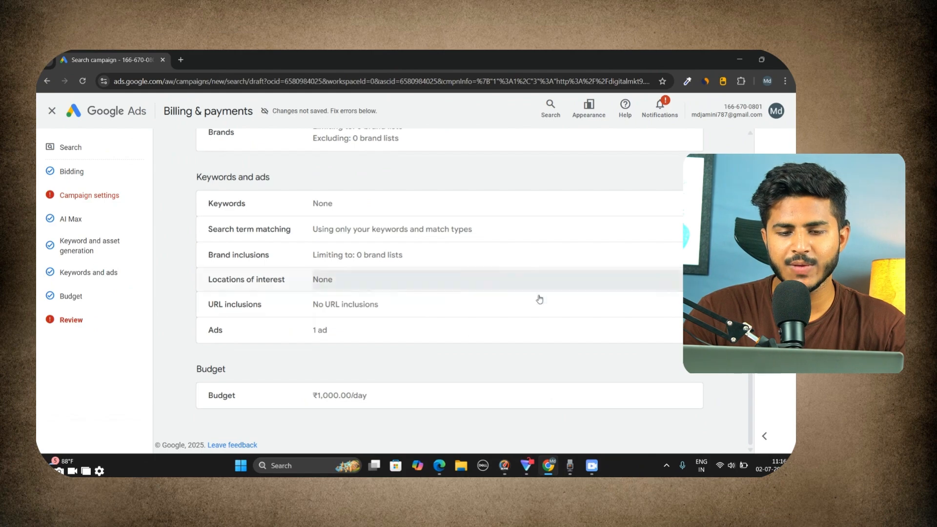
{"action": "scroll", "coordinate": [593, 274], "scroll_direction": "up", "scroll_amount": 6}
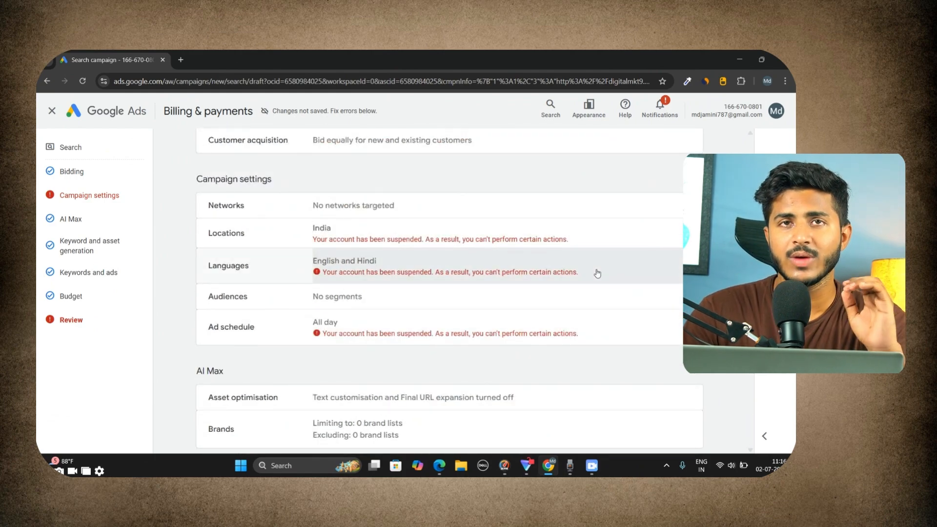
{"action": "scroll", "coordinate": [597, 273], "scroll_direction": "down", "scroll_amount": 6}
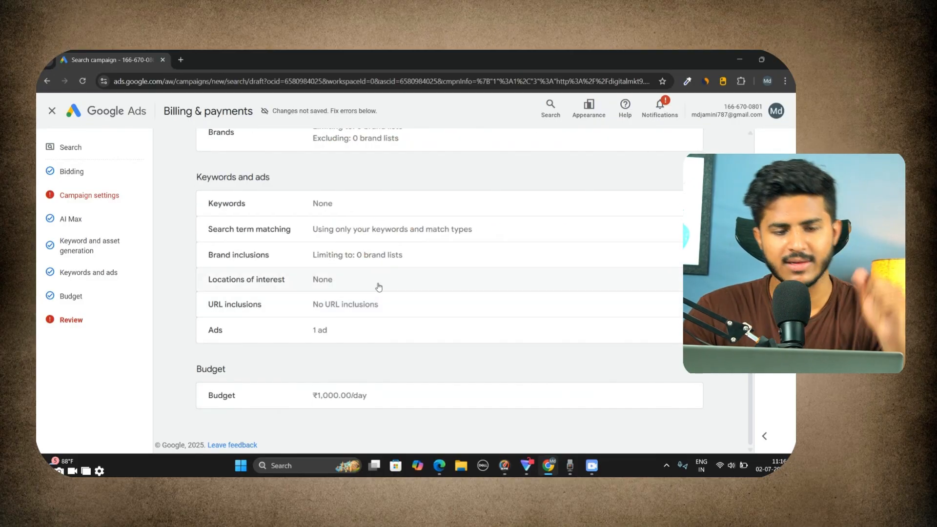
{"action": "scroll", "coordinate": [376, 287], "scroll_direction": "up", "scroll_amount": 5}
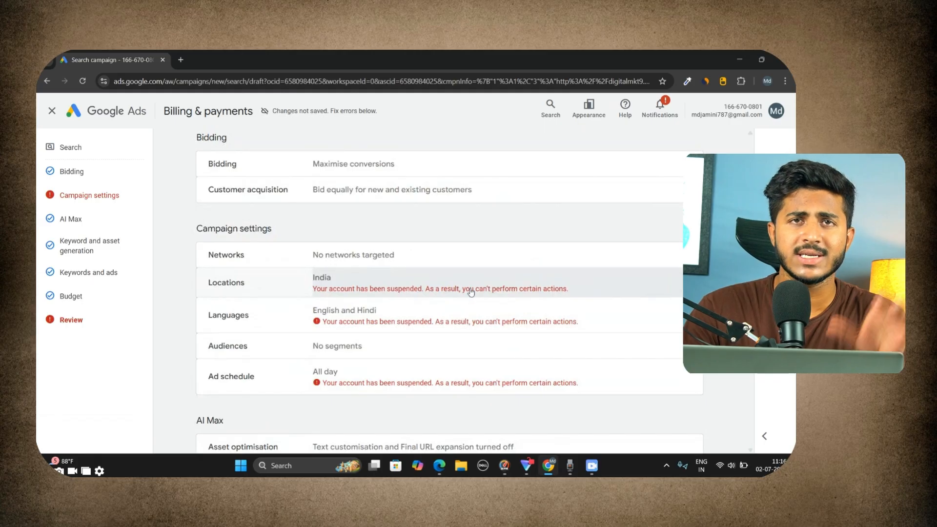